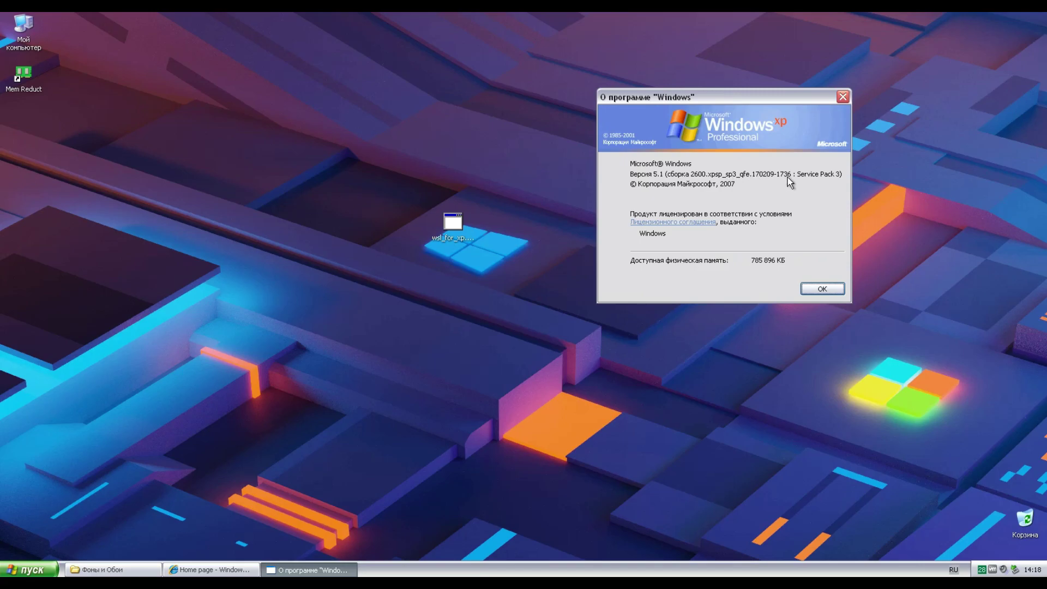
Launch Paint by running the mspaint command
key("super+r")
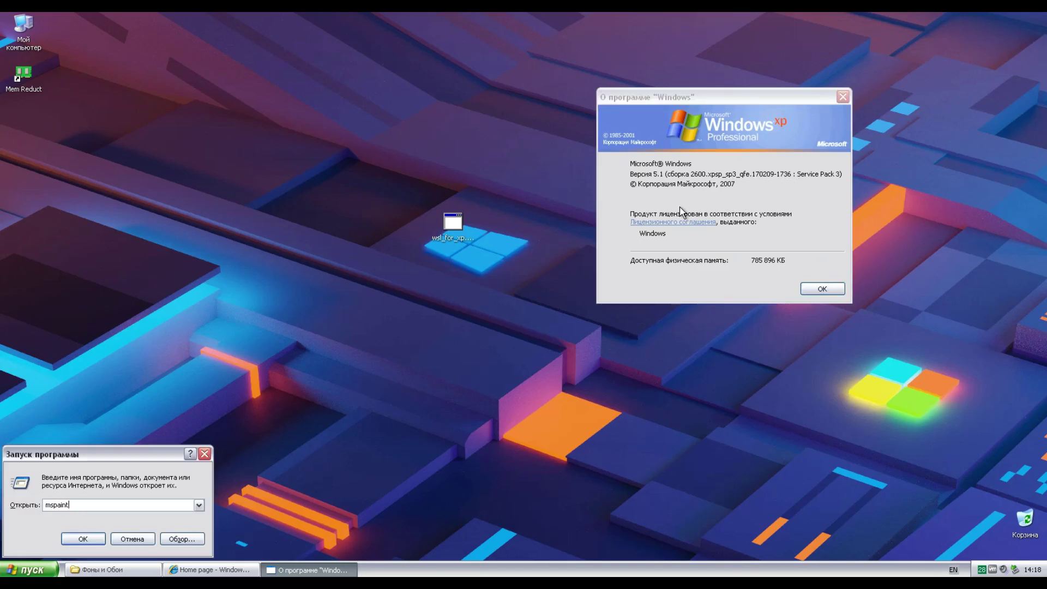
type("mspaint")
key("Return")
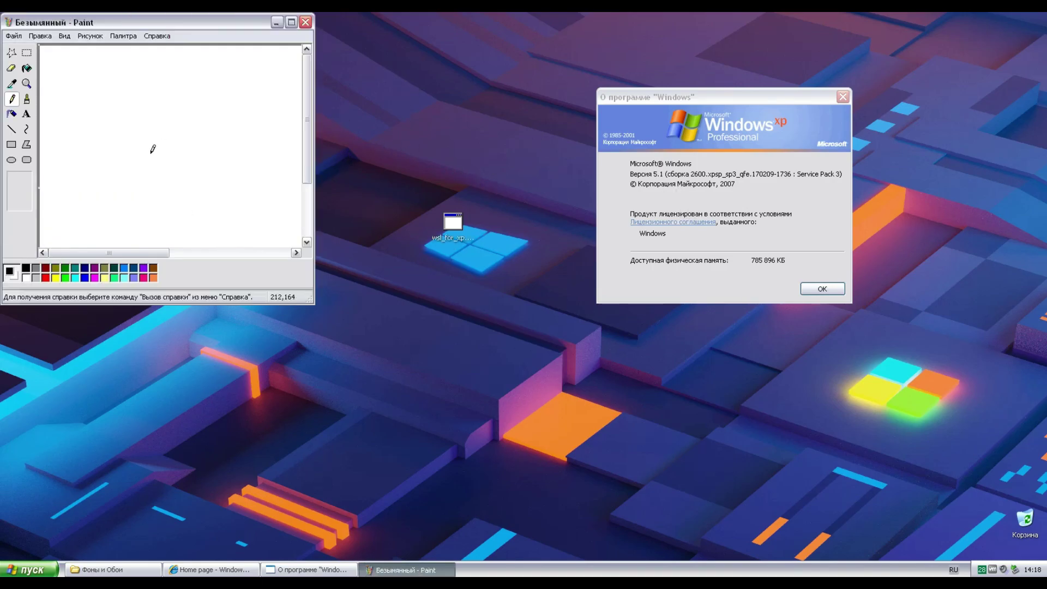
Handwrite "SiT" with the Pencil on the blank canvas, strike it through, and close Paint without saving
left_click_drag(109, 98, 93, 131)
left_click_drag(156, 85, 153, 130)
left_click_drag(144, 101, 181, 84)
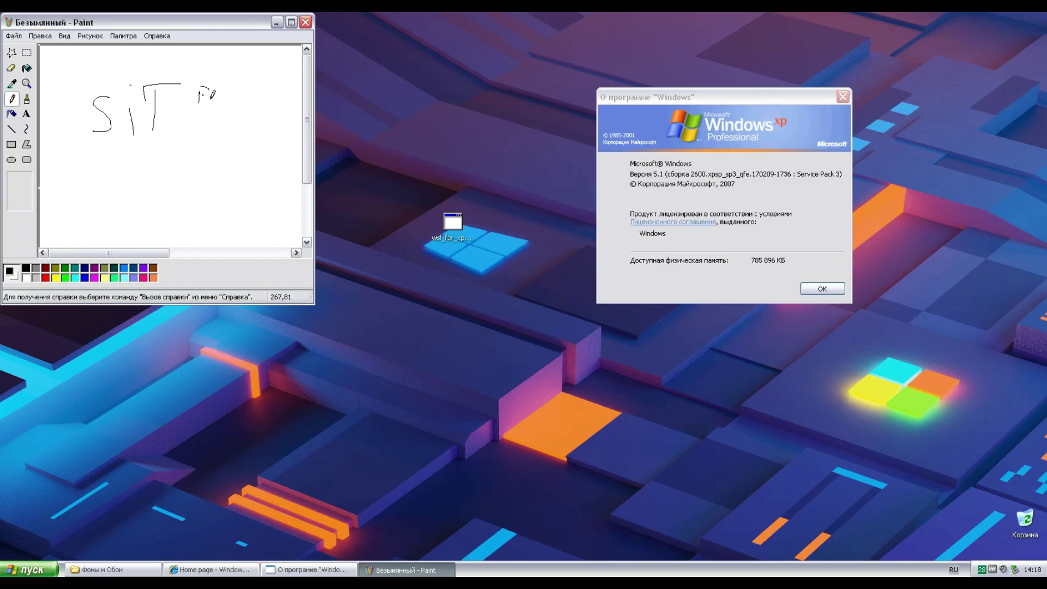
left_click_drag(117, 121, 171, 106)
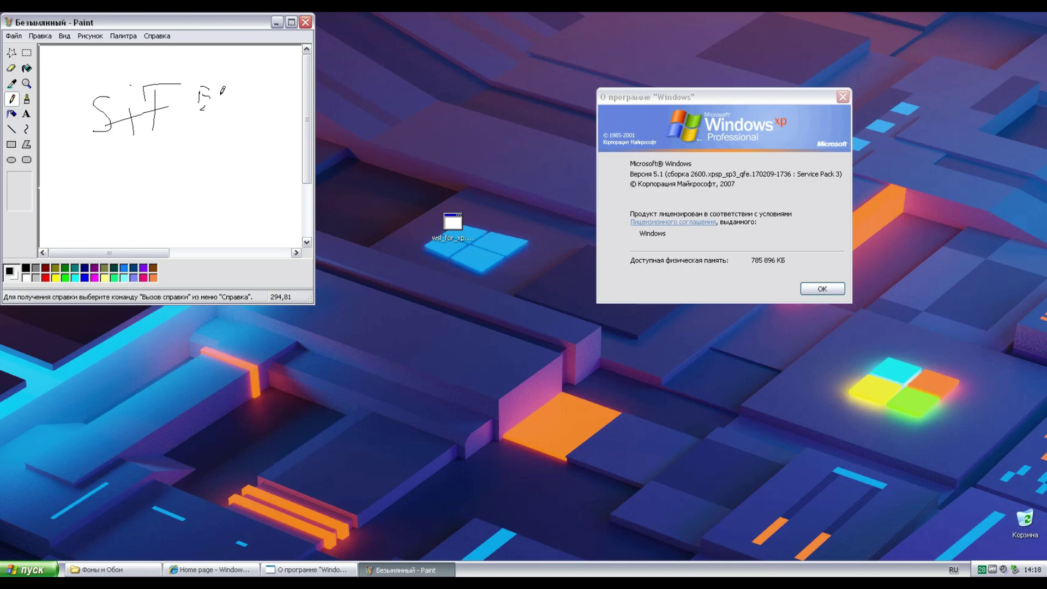
left_click(305, 22)
left_click(157, 182)
Switch to Internet Explorer, look through the local home page, and open its Russian version
left_click(209, 569)
scroll(273, 297, "down", 10)
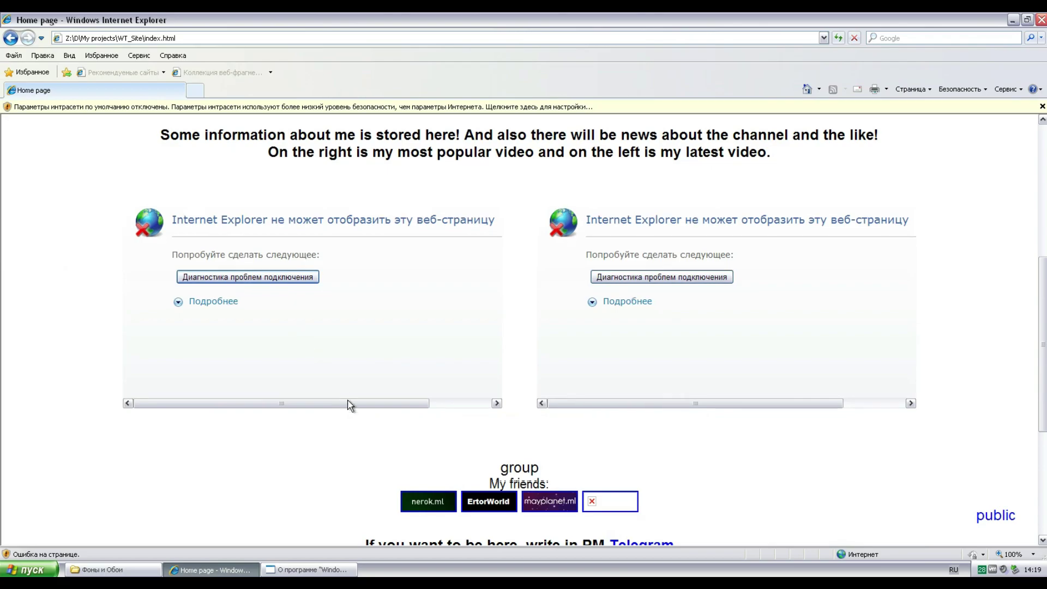
left_click_drag(514, 369, 478, 380)
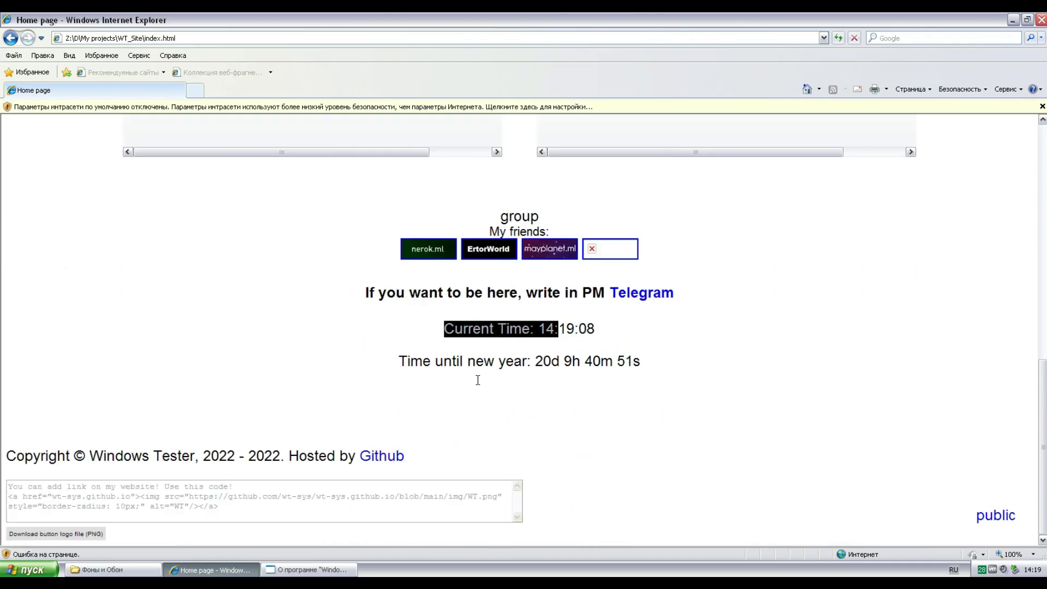
left_click(768, 443)
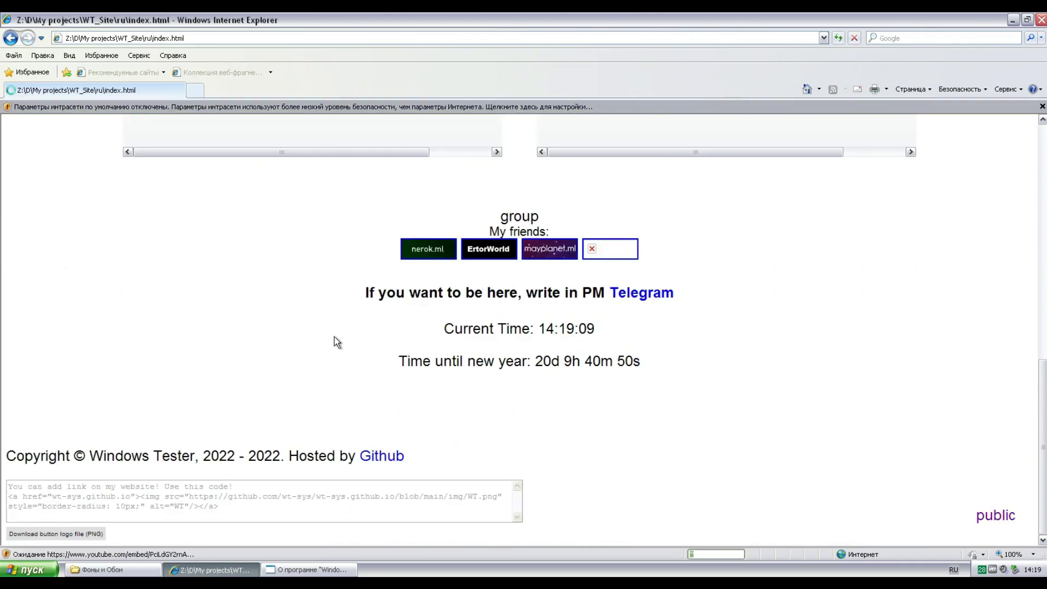
Look through the Russian home page from end to end and close the browser
triple_click(227, 380)
scroll(227, 381, "down", 10)
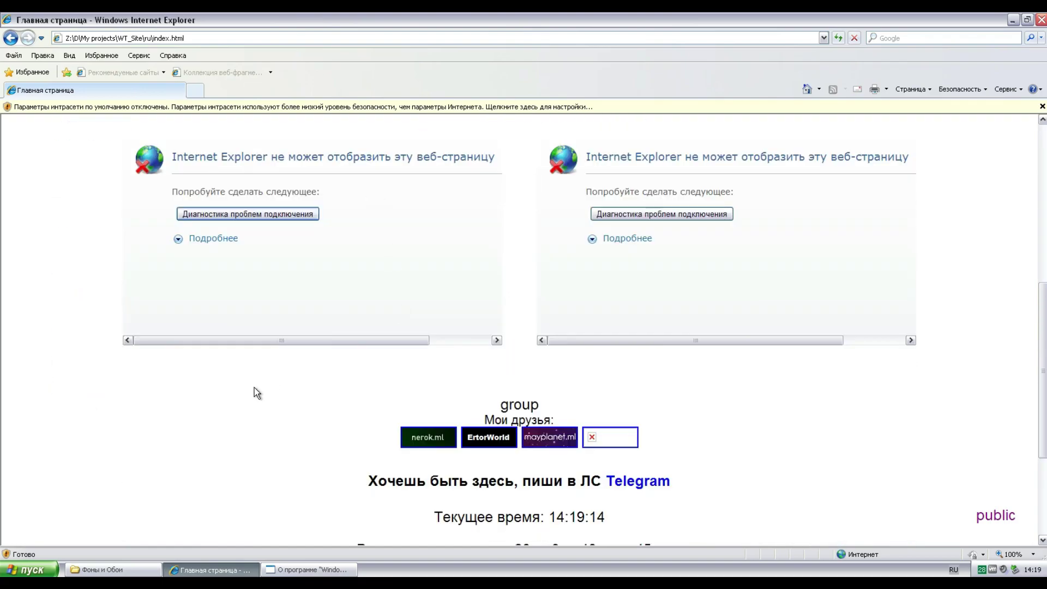
scroll(350, 370, "up", 10)
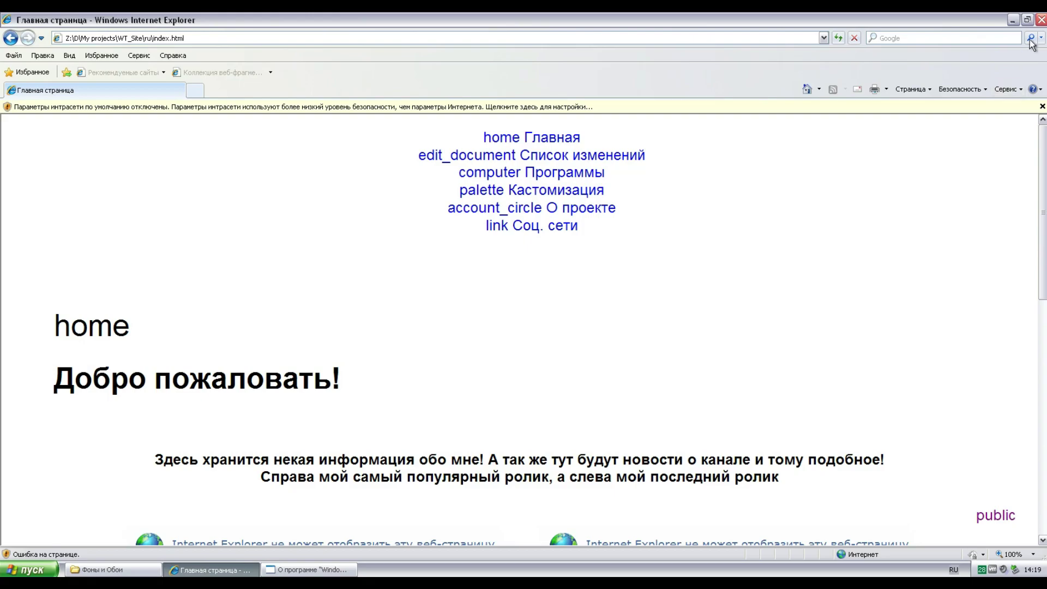
left_click(1042, 20)
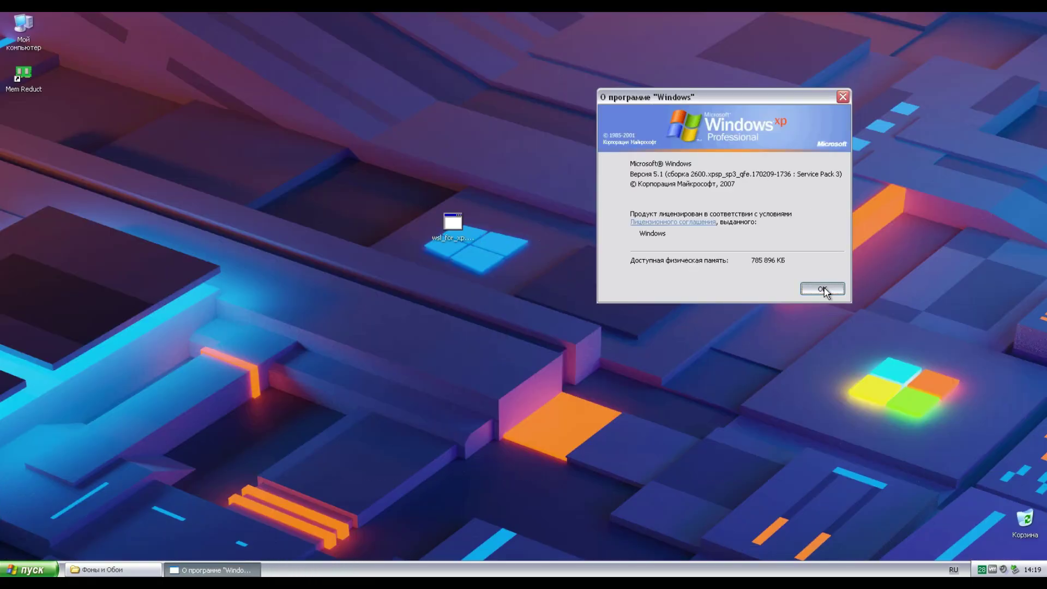
Close the Windows version window and try to run wsl_for_xp under the specified user account Администратор without a password
left_click(758, 289)
right_click(447, 224)
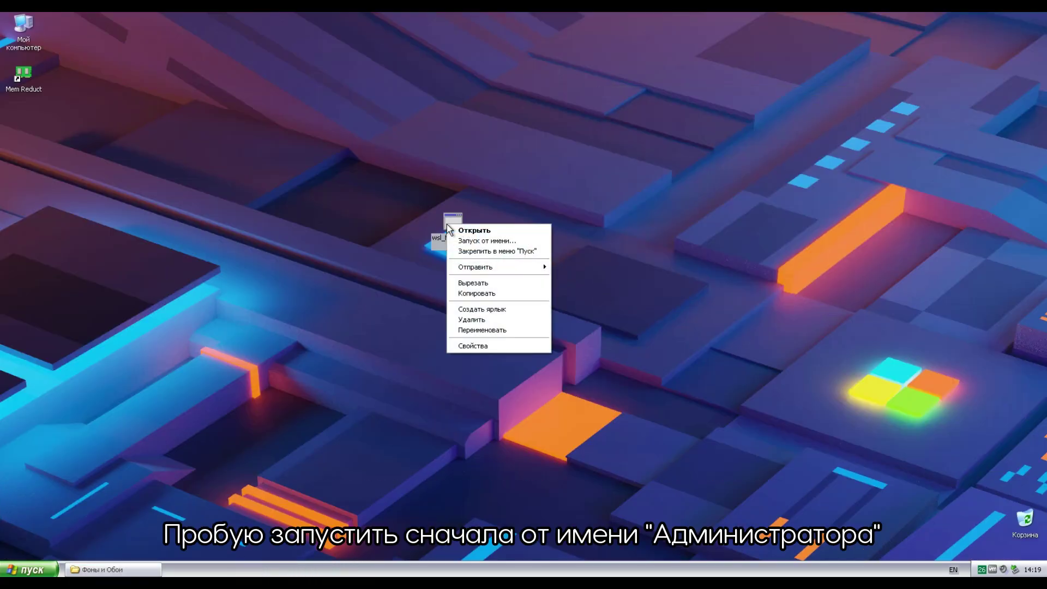
left_click(458, 240)
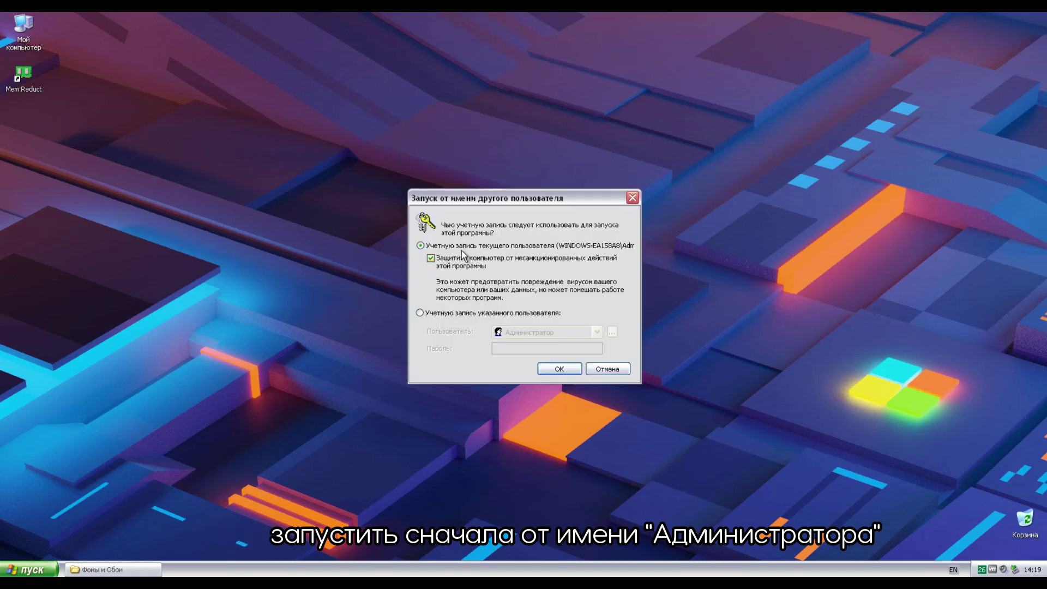
left_click(451, 312)
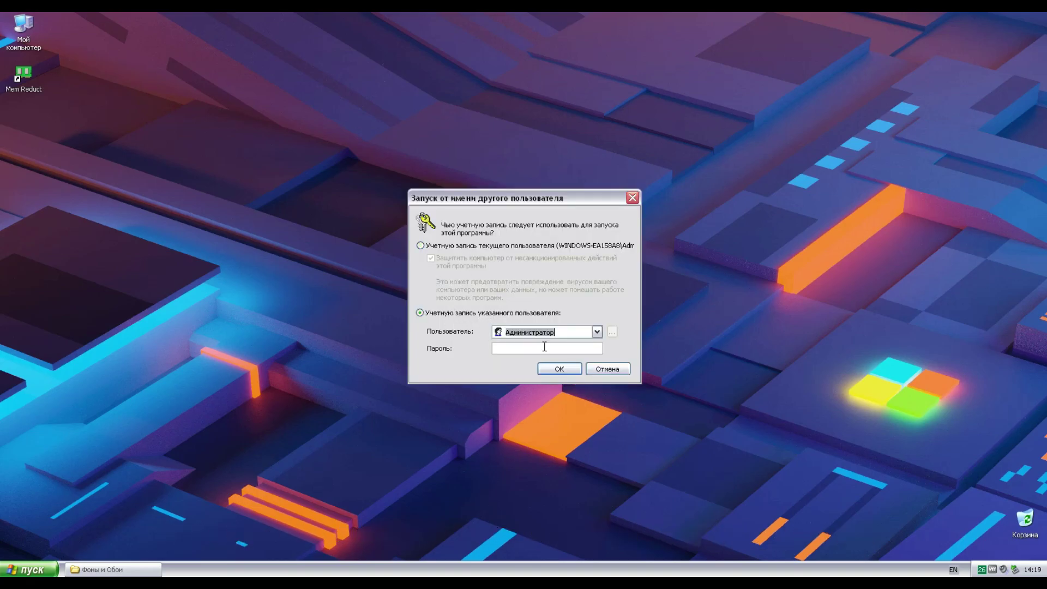
left_click(559, 370)
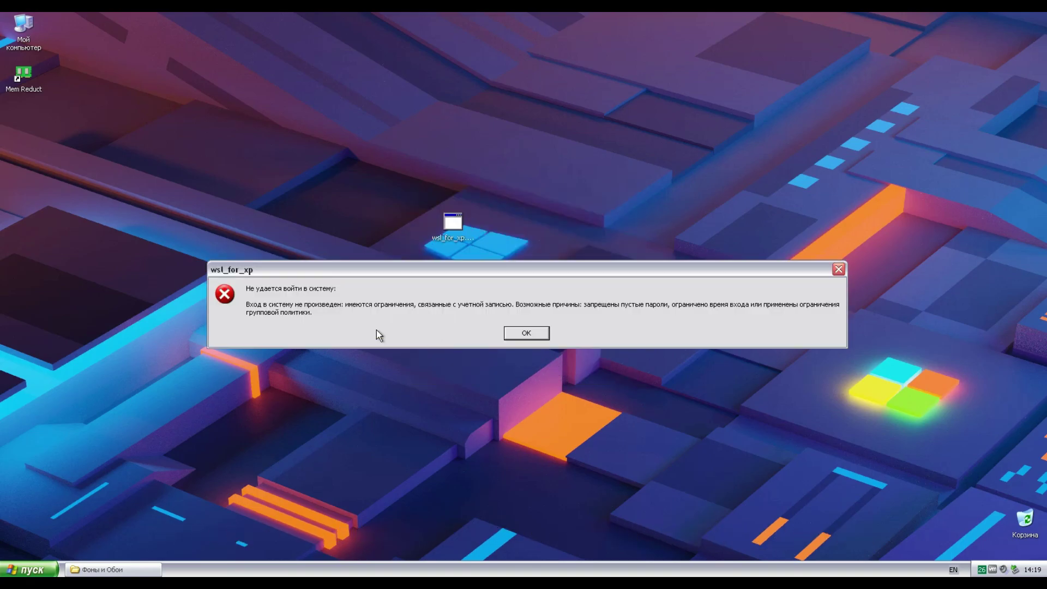
left_click(526, 333)
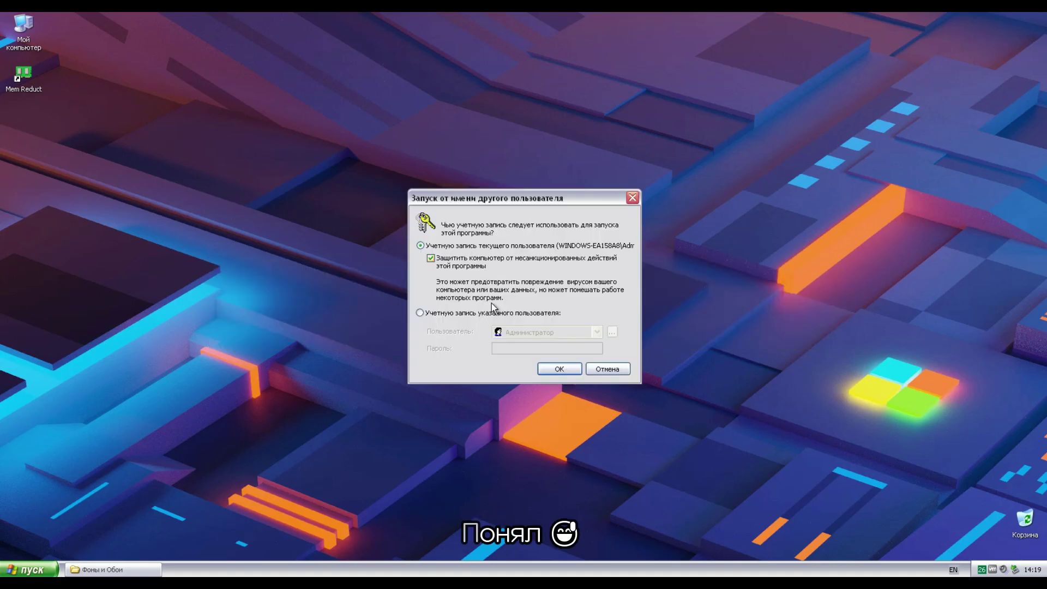
Run wsl_for_xp under the current user's account with protection enabled, and log back in as Admin after the restart
left_click(558, 369)
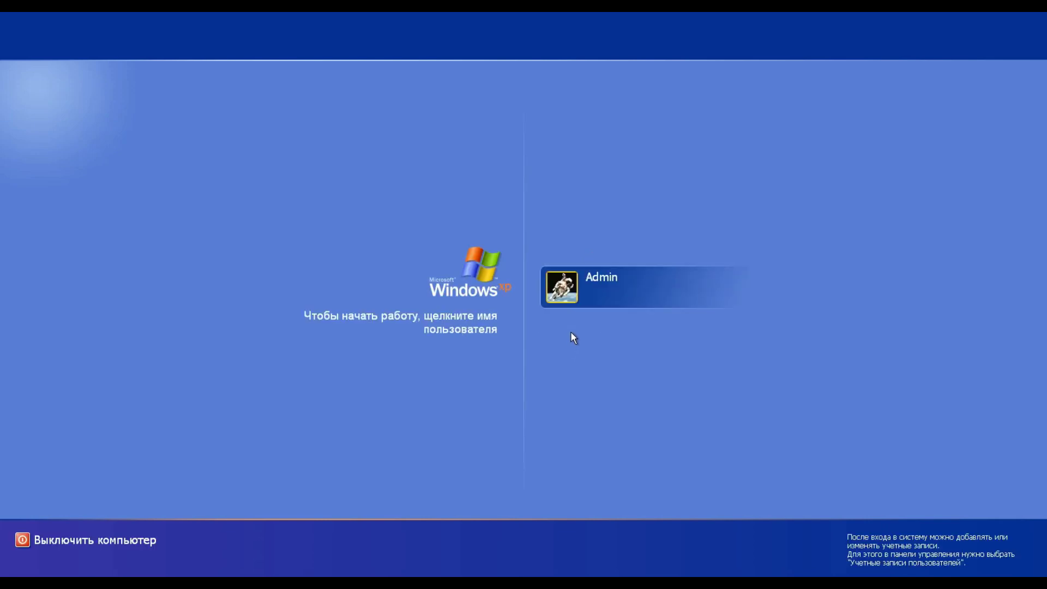
left_click(572, 294)
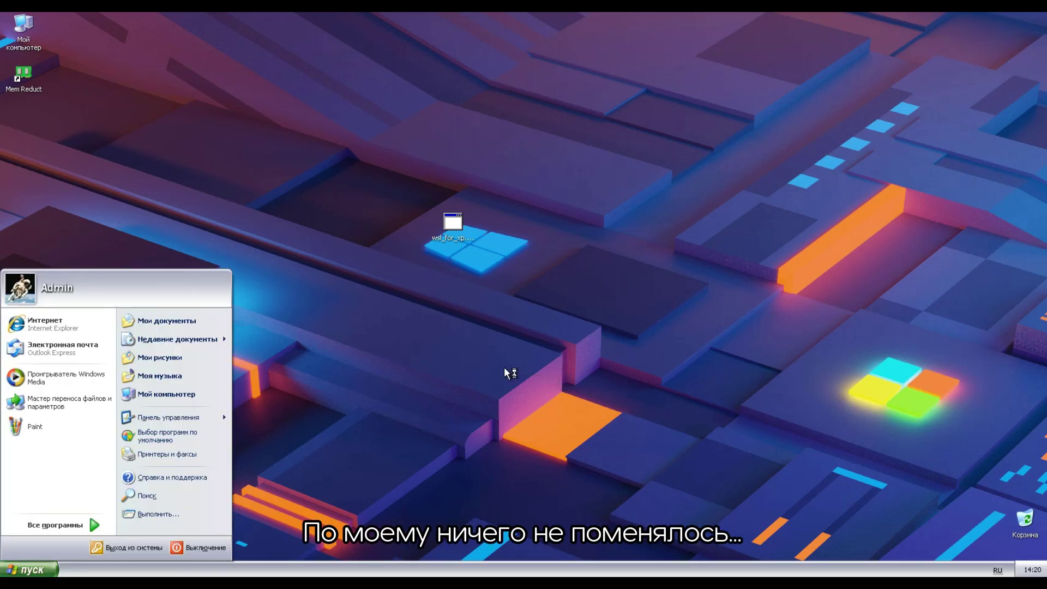
left_click(272, 406)
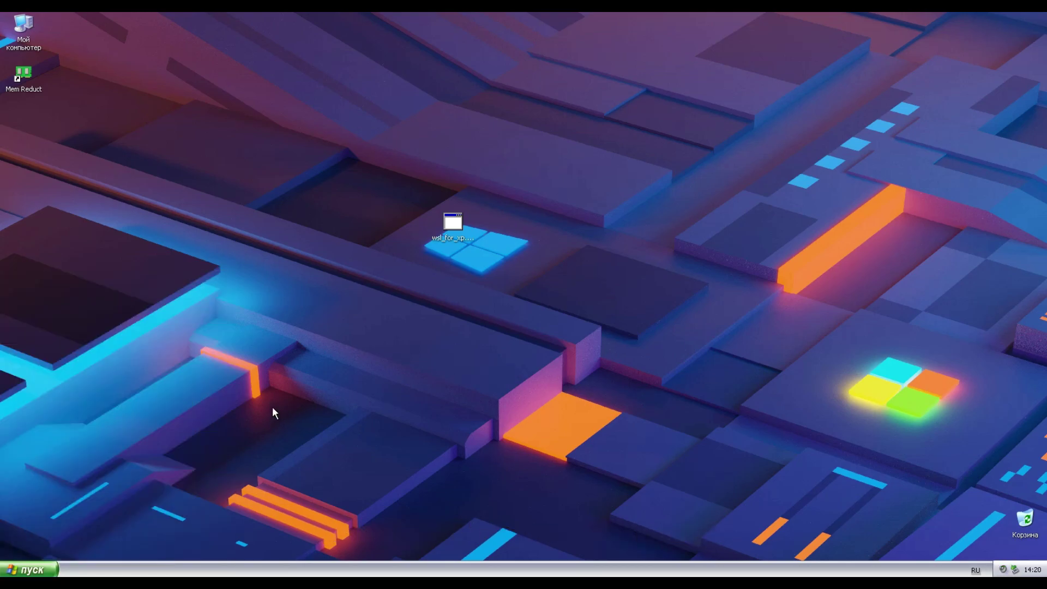
Launch Mem Reduct from the desktop, clean the memory, and minimize its window
double_click(20, 74)
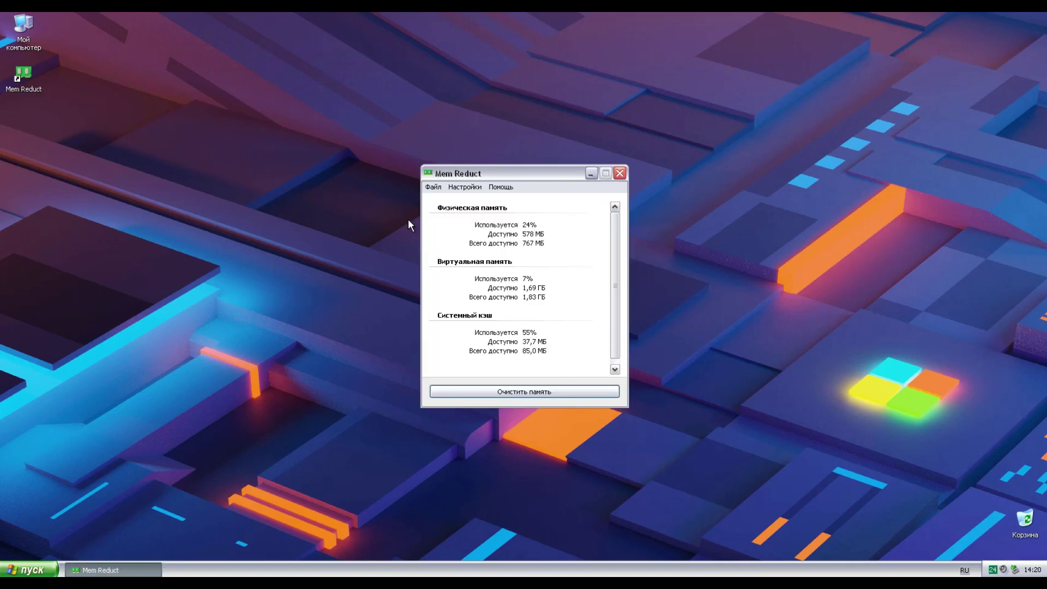
left_click(501, 393)
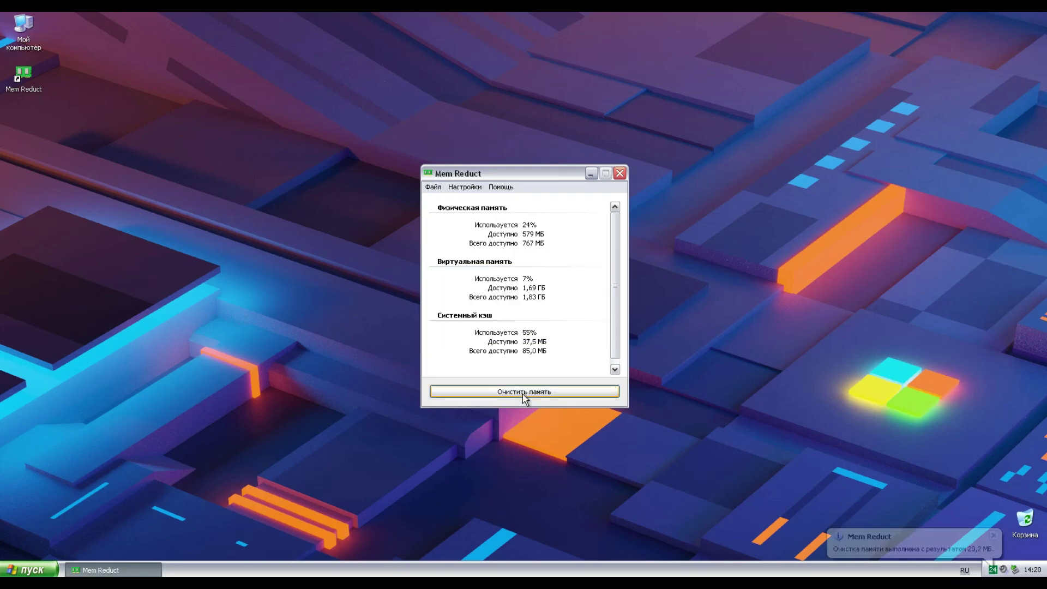
left_click(544, 392)
left_click(550, 327)
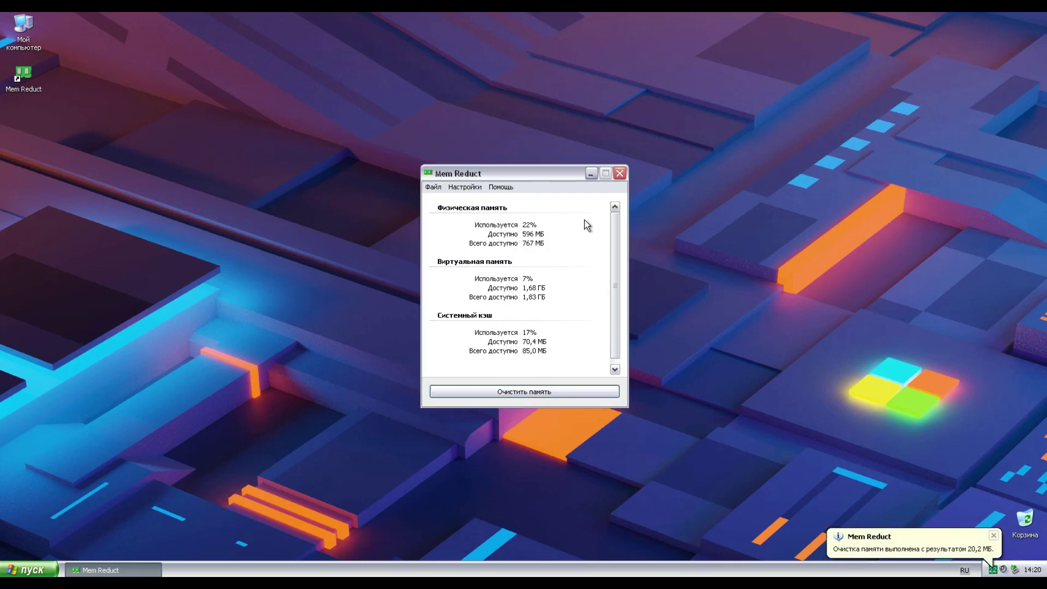
left_click(591, 173)
Open the Windows Task Manager and launch wsl_for_xp.exe directly from the desktop
right_click(506, 571)
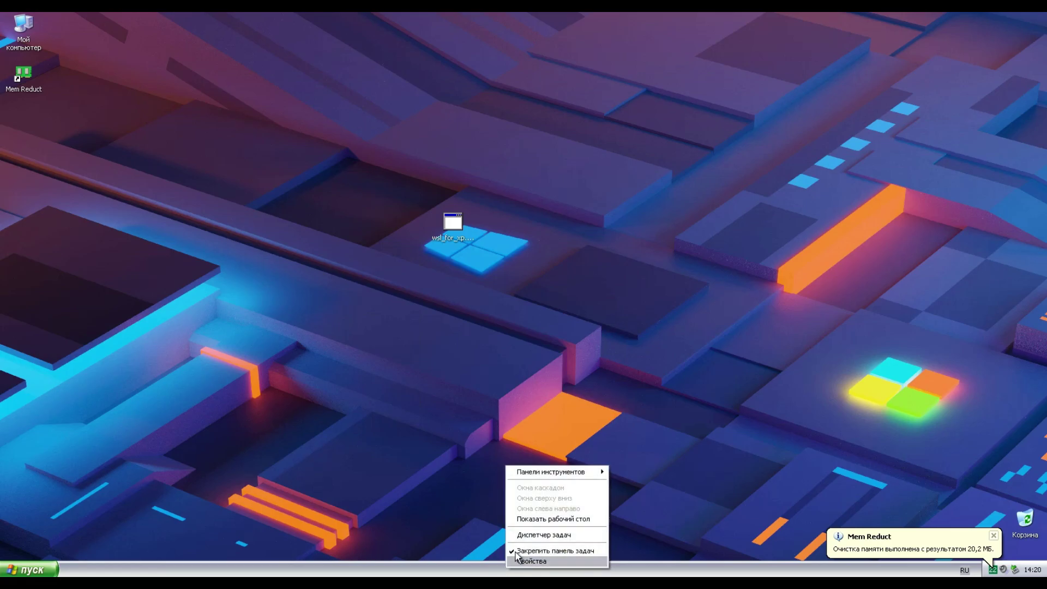
left_click(522, 532)
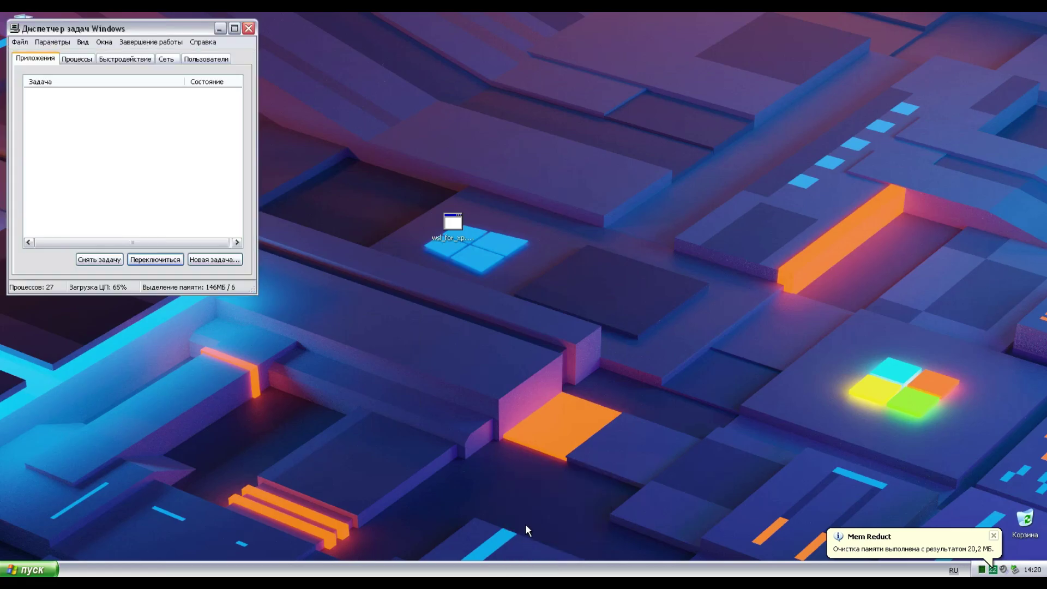
double_click(456, 226)
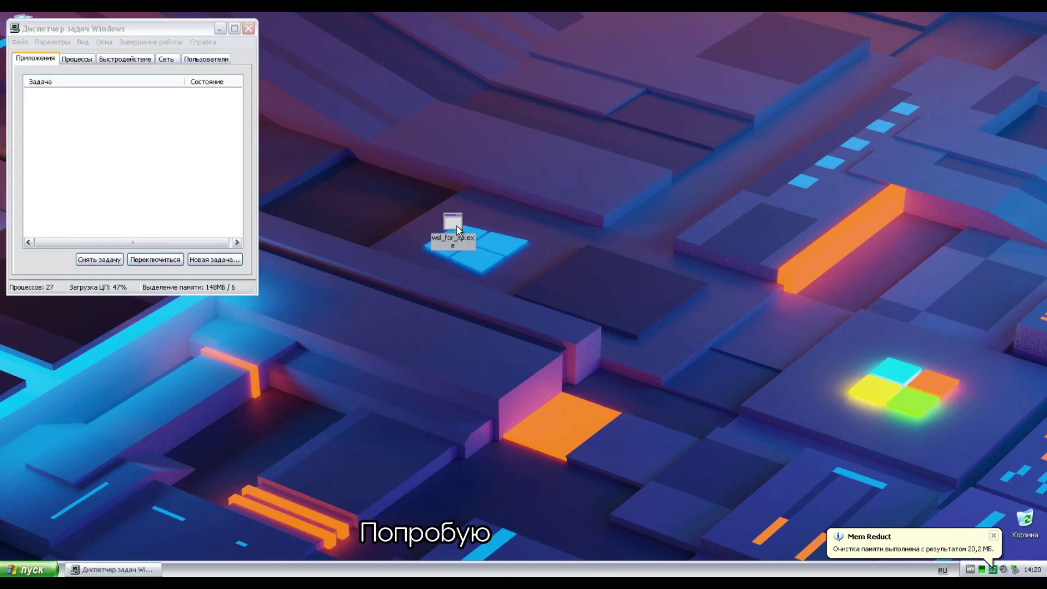
double_click(456, 226)
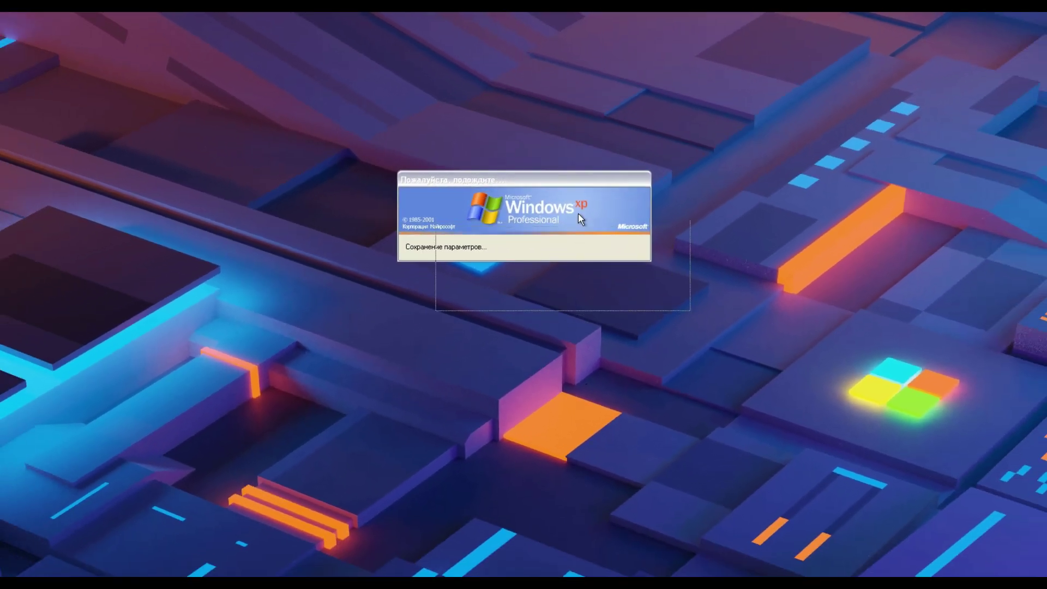
Move the Windows logon dialog around the screen and log in as Admin
left_click_drag(578, 214, 568, 178)
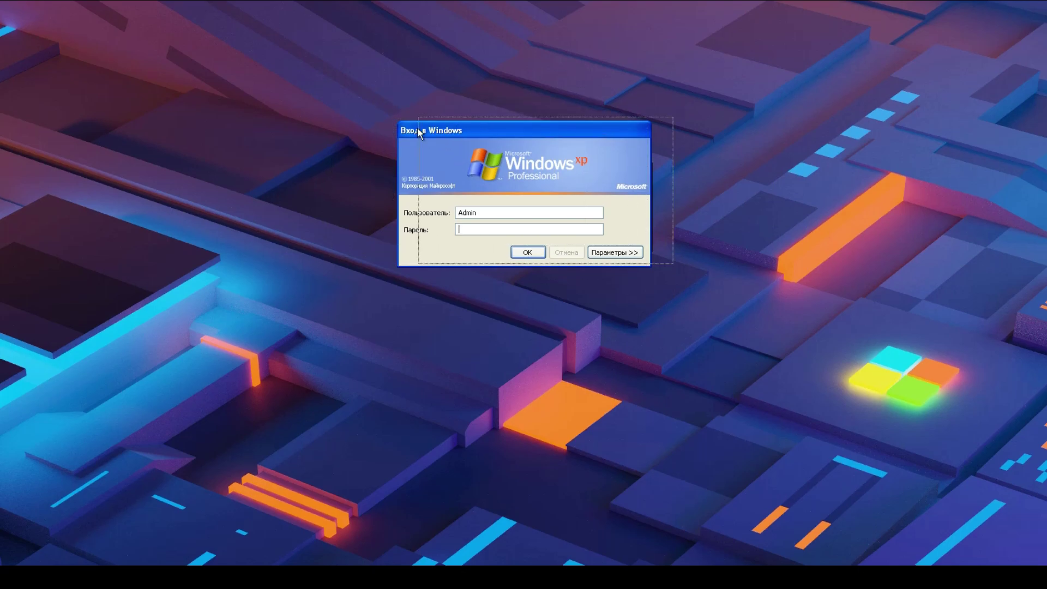
left_click_drag(417, 139, 358, 127)
left_click_drag(466, 145, 524, 182)
left_click_drag(296, 136, 553, 353)
left_click(477, 470)
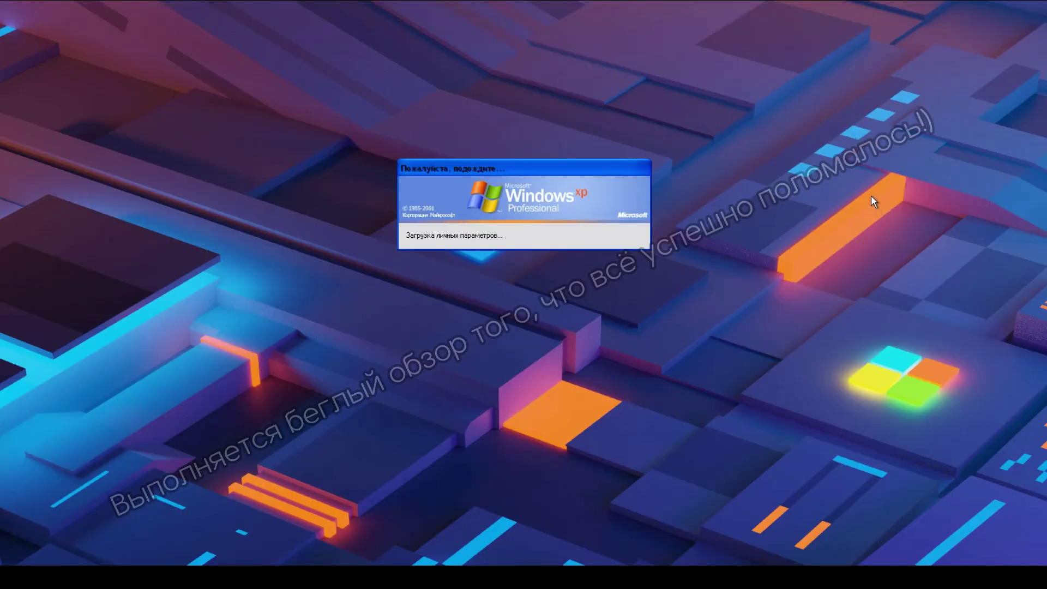
left_click_drag(562, 176, 546, 192)
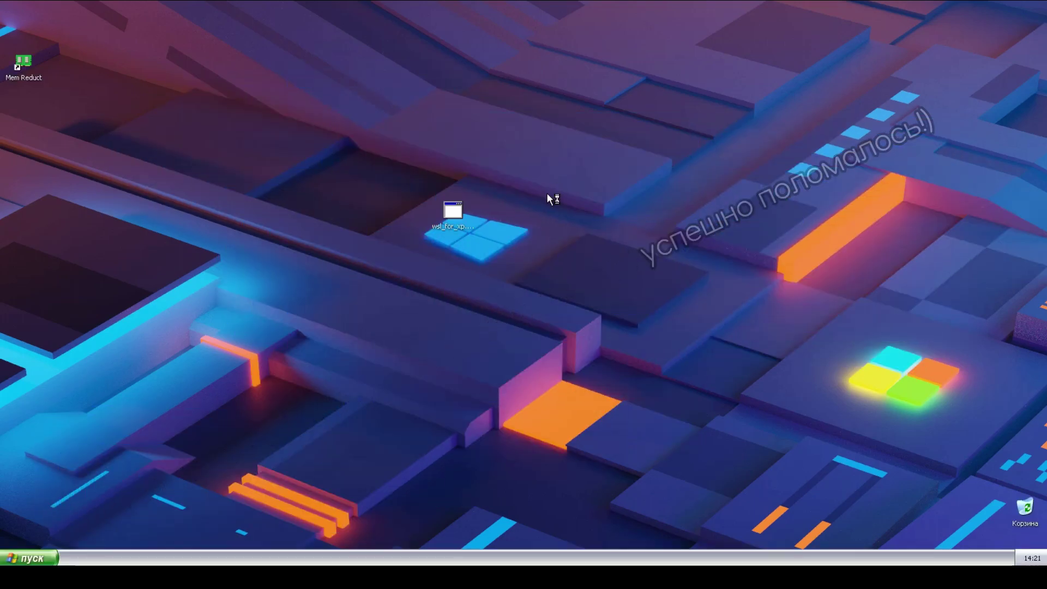
Try to launch Mem Reduct, and browse to the Desktop through the Recycle Bin window's folder tree
left_click_drag(93, 45, 1, 4)
double_click(17, 62)
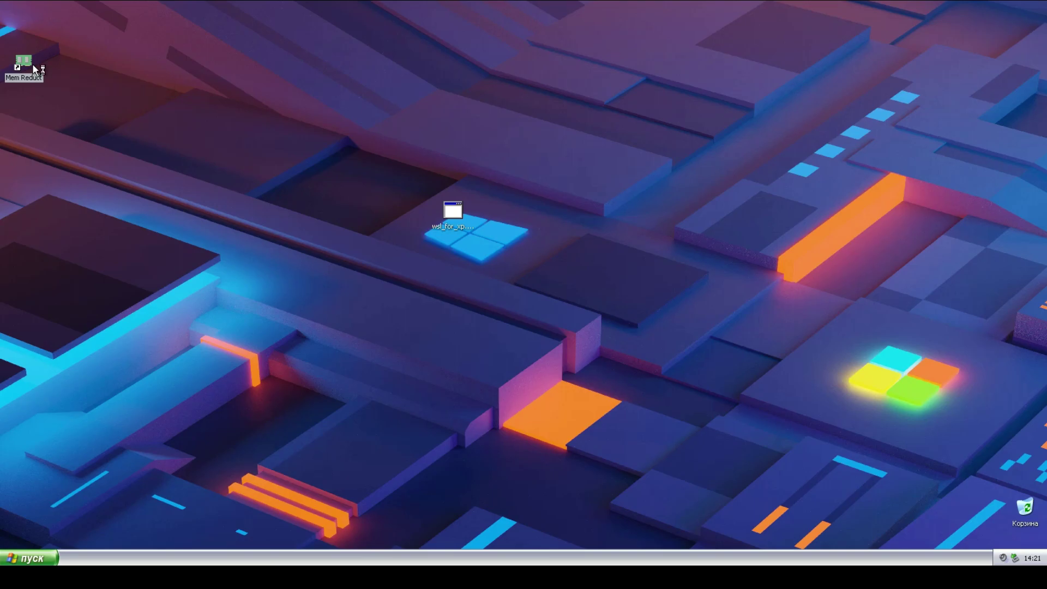
double_click(1025, 509)
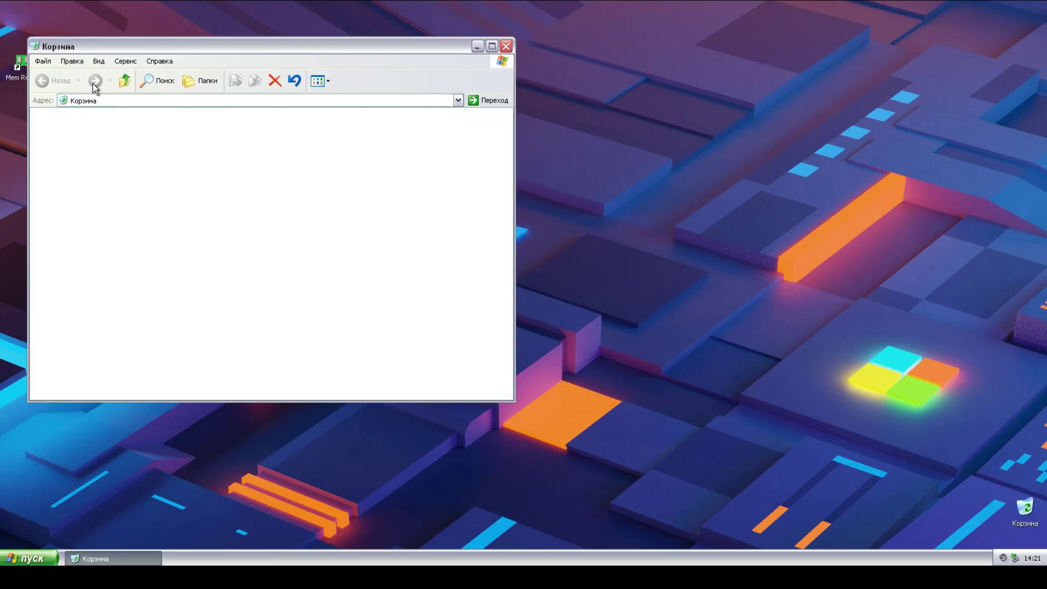
left_click(205, 86)
left_click(64, 127)
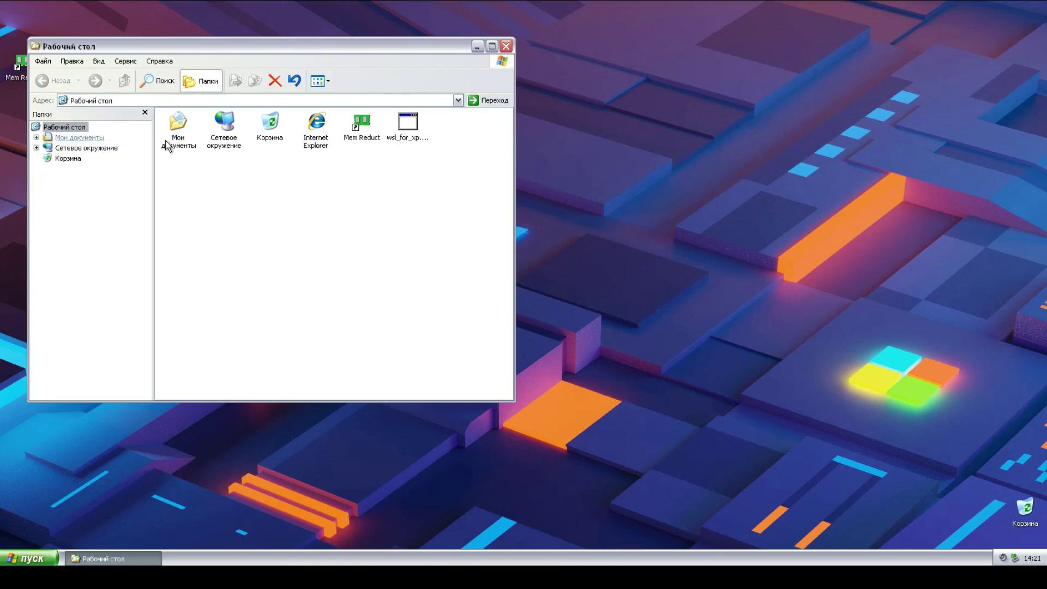
Try to open Mem Reduct and My Documents from the Desktop folder, dismissing the restriction message
double_click(362, 128)
left_click(179, 128)
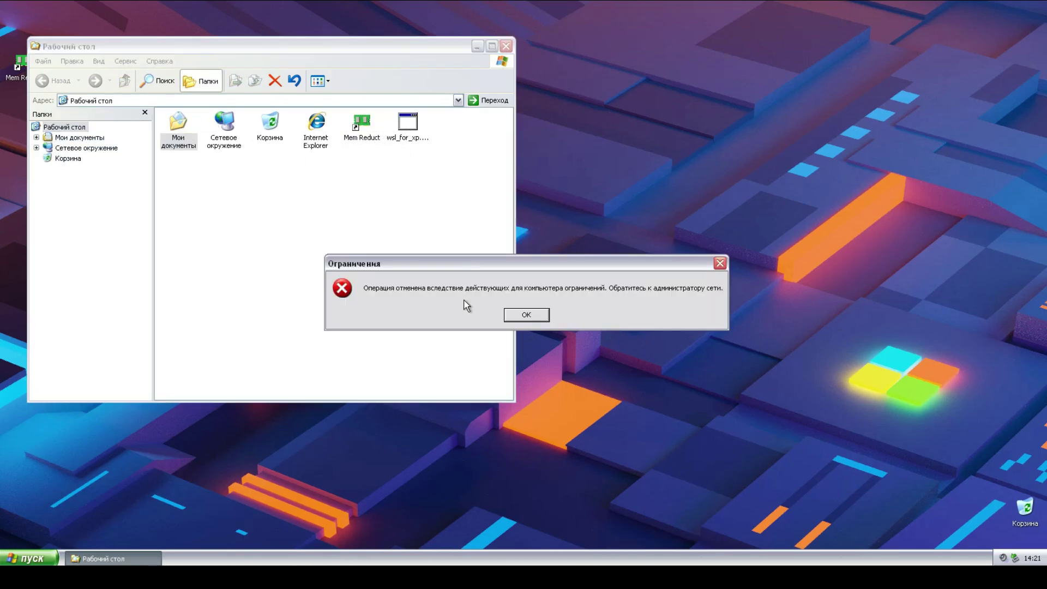
left_click(534, 321)
Open My Network Places from the Desktop folder and browse to the Entire Network
double_click(224, 124)
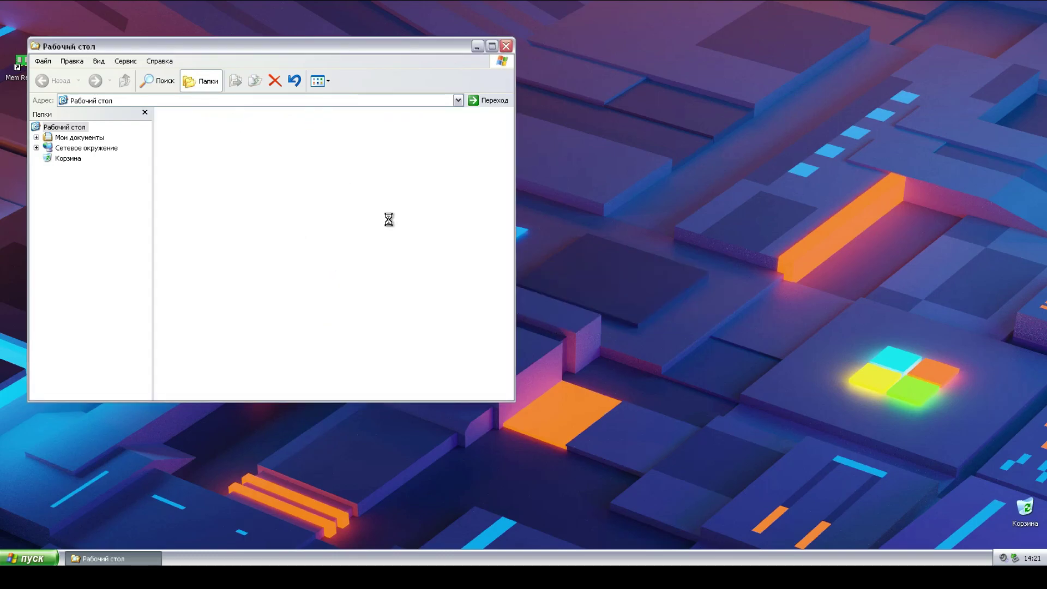
double_click(316, 124)
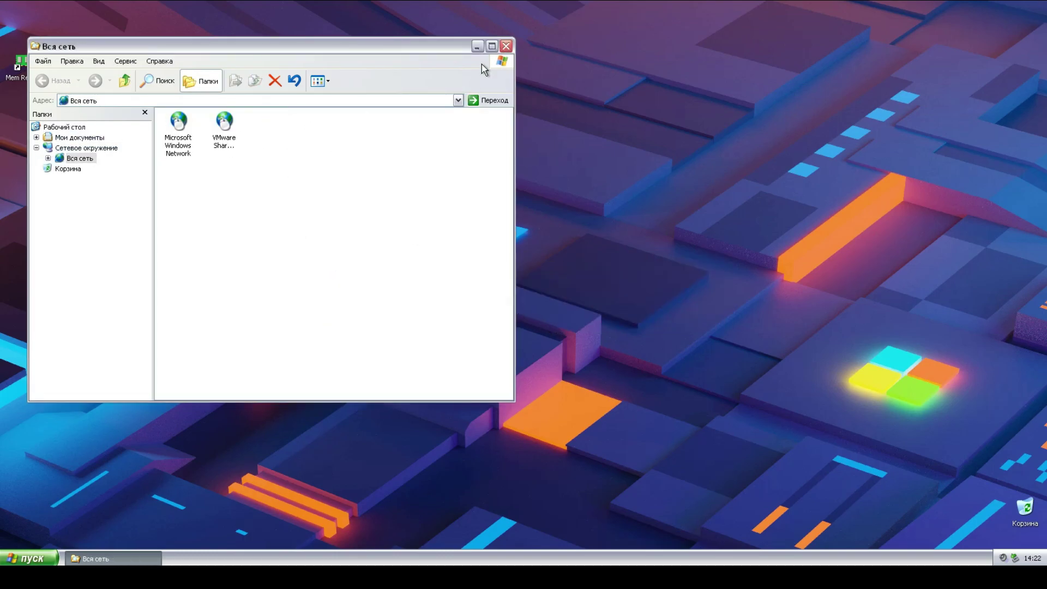
Minimize the Entire Network window and open the Start menu to inspect its contents
left_click(477, 46)
left_click(30, 558)
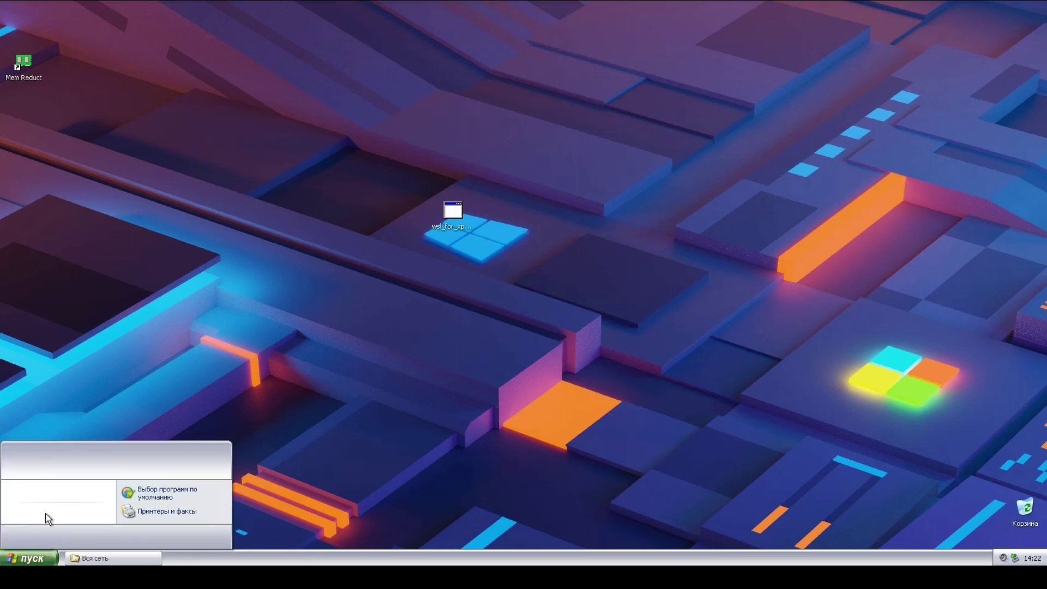
Try to open the default programs setting from the Start menu, inspect the taskbar's commands, and dismiss the restriction message
left_click(178, 497)
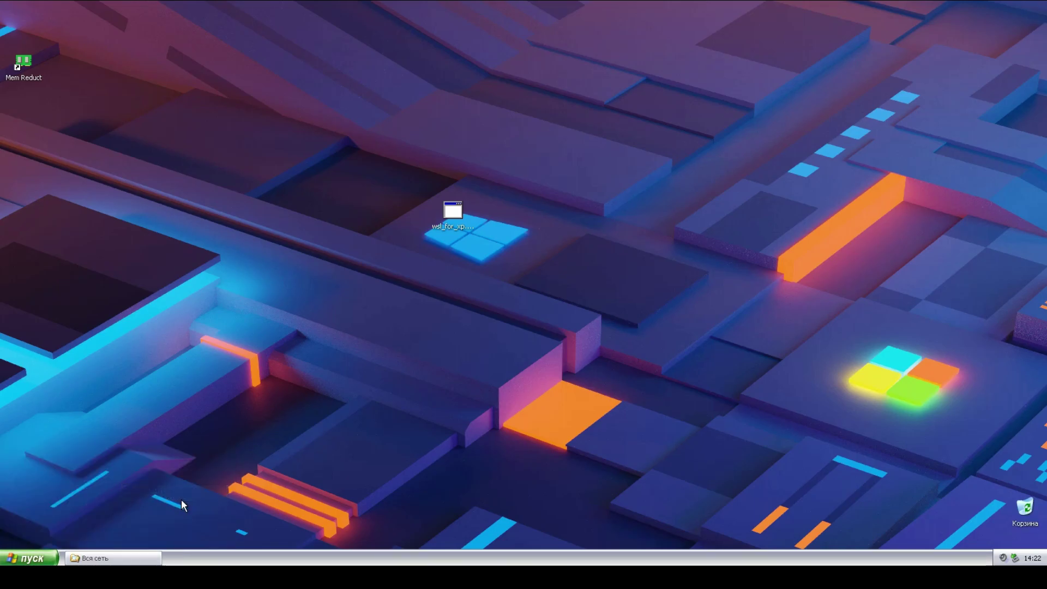
right_click(237, 557)
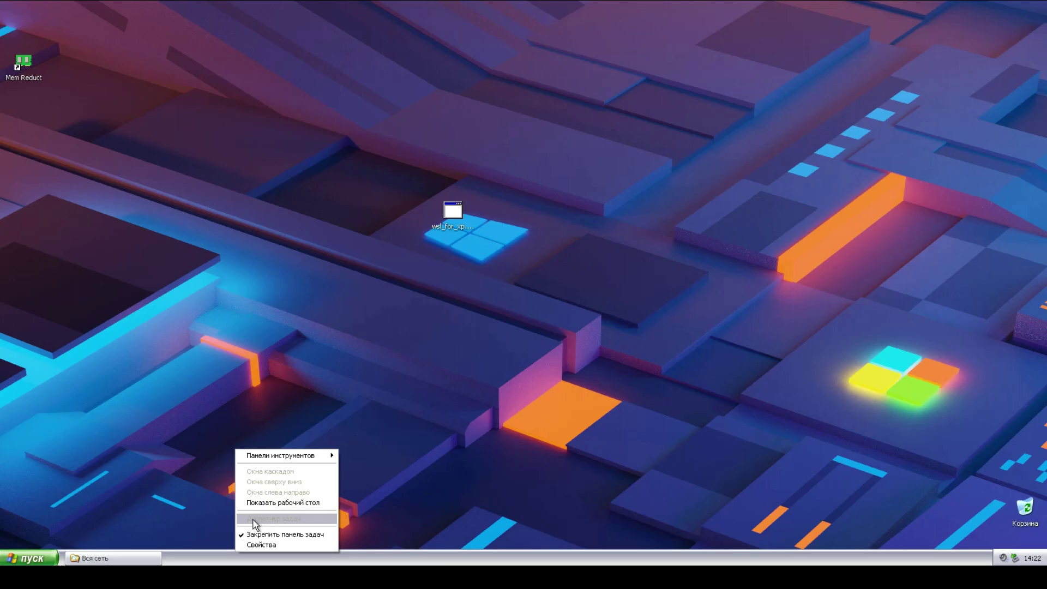
left_click(368, 561)
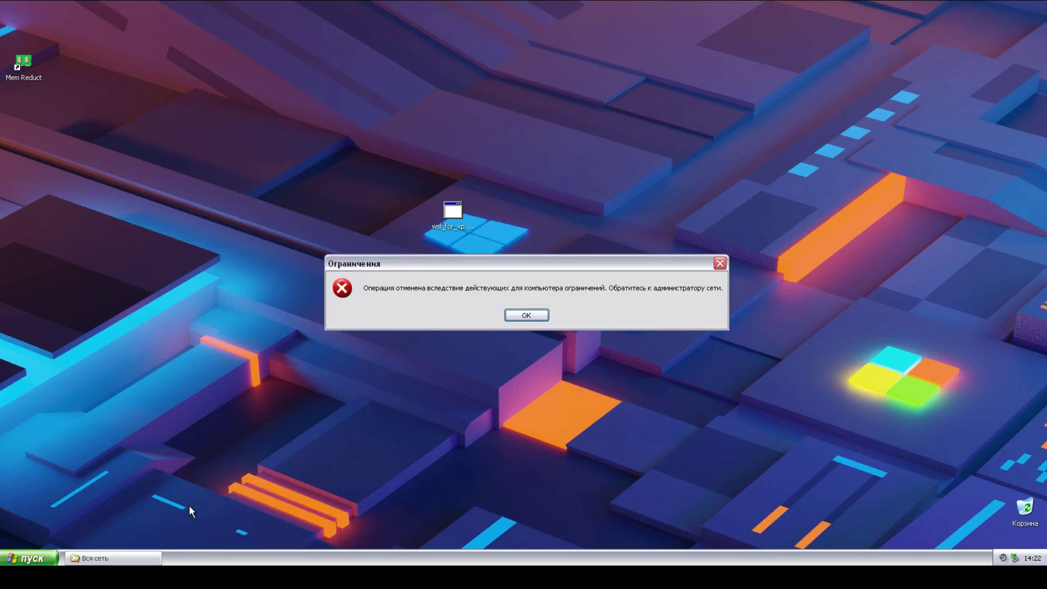
left_click(527, 315)
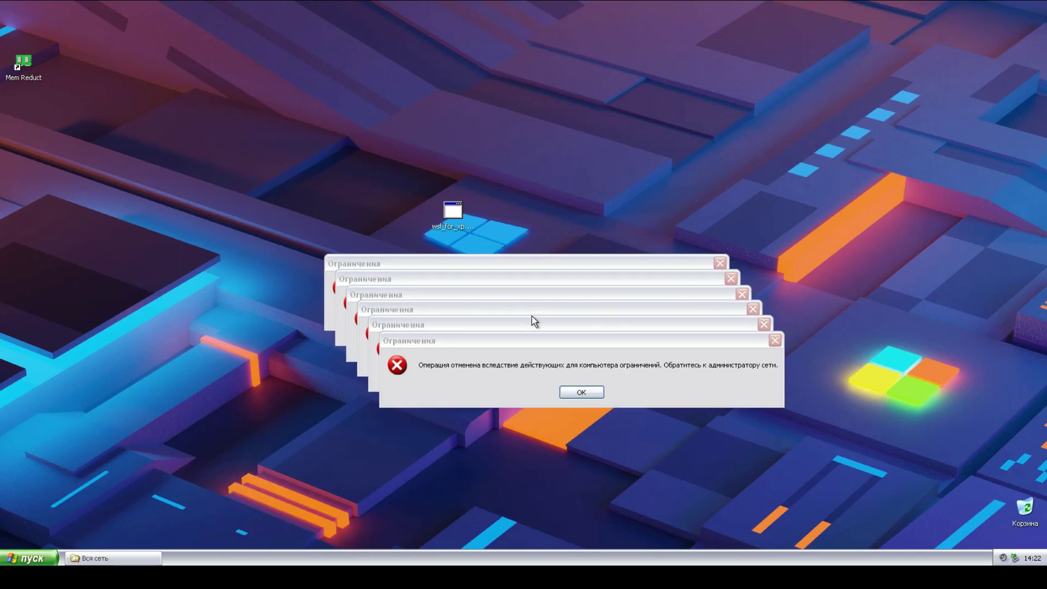
Close all stacked restriction messages and restore the minimized Entire Network window
left_click(819, 401)
left_click(808, 385)
left_click(797, 370)
left_click(786, 355)
left_click(775, 340)
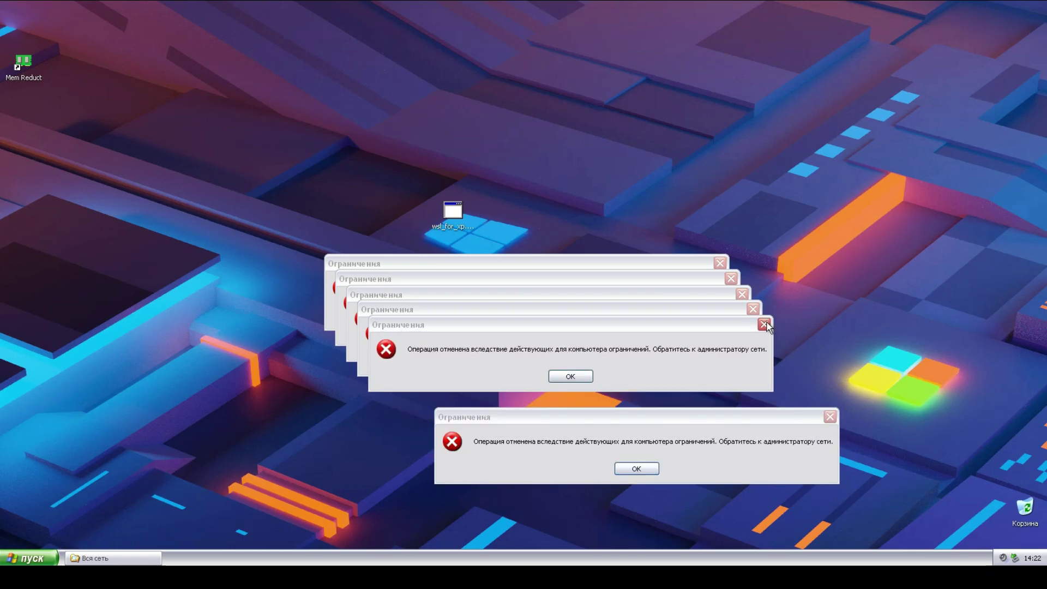
left_click(764, 324)
left_click(754, 309)
left_click(742, 295)
left_click(731, 279)
left_click(720, 264)
left_click(829, 417)
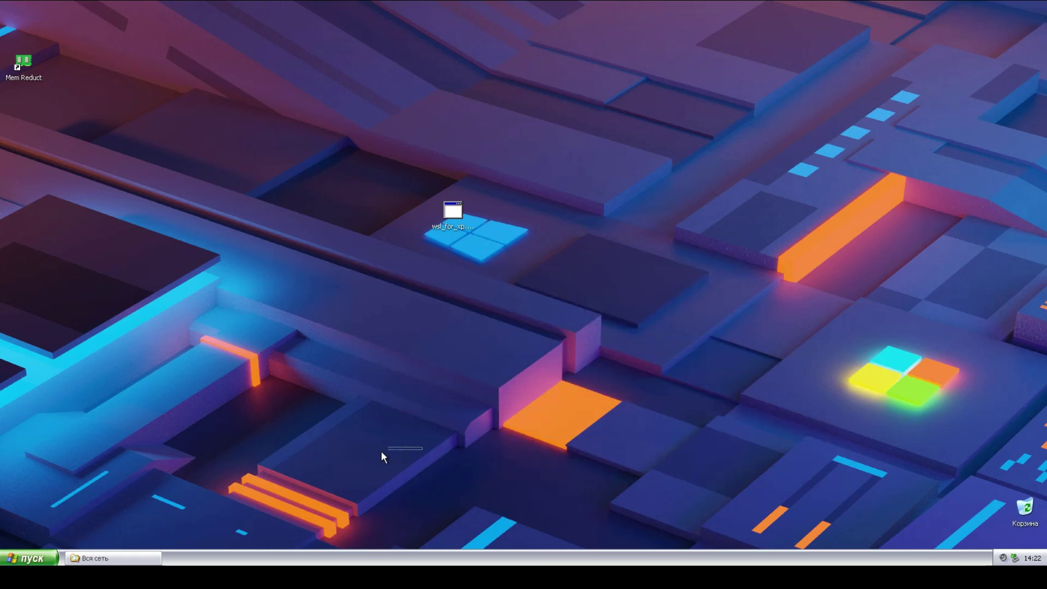
left_click(112, 558)
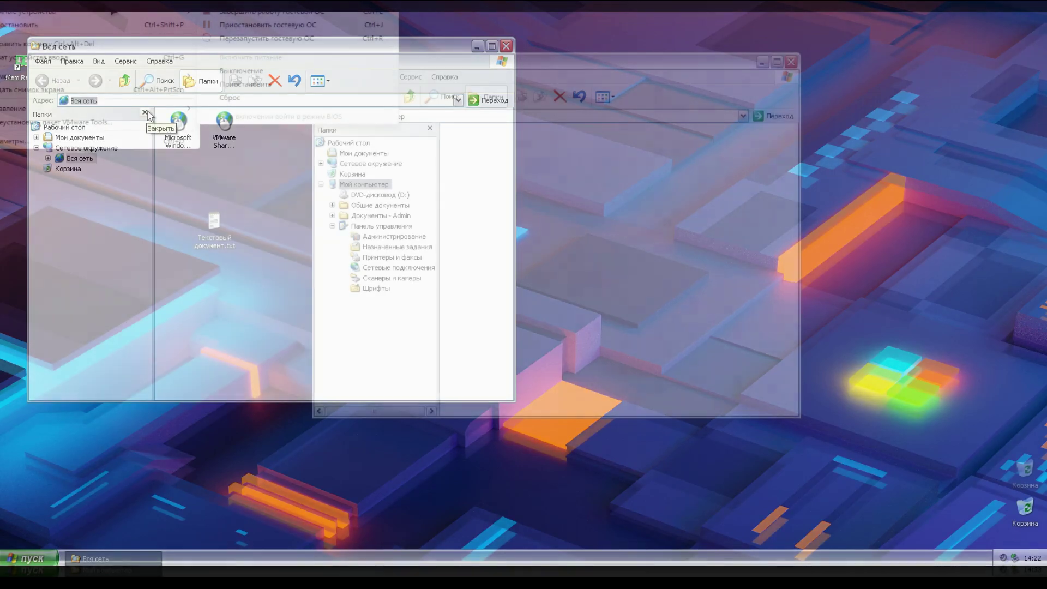
Connect the Windows Vista SP2 x86 ISO to the virtual machine's CD/DVD drive and run the D: disc's autorun
left_click(385, 26)
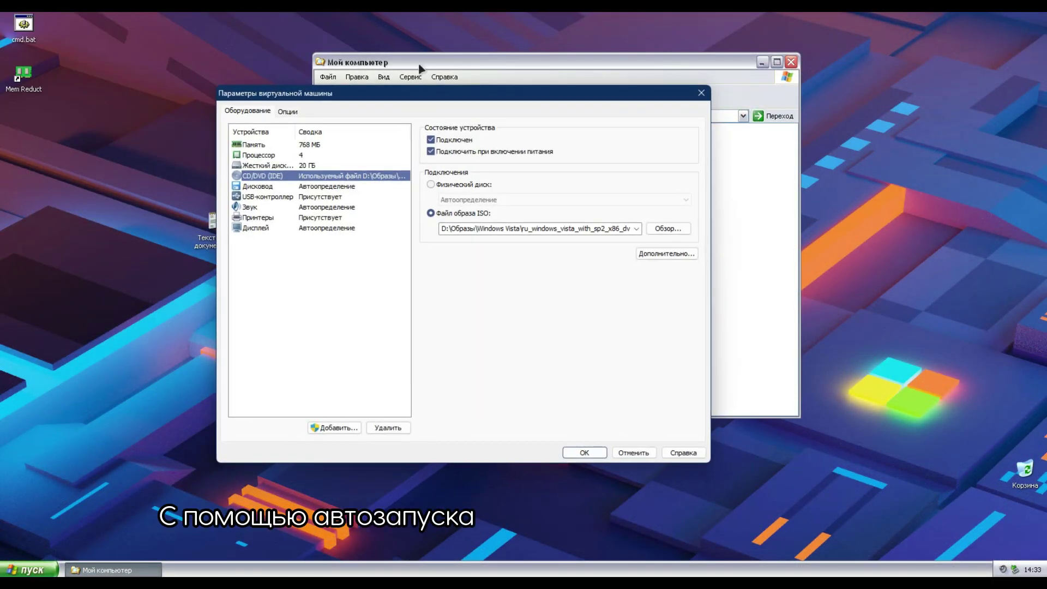
left_click(634, 389)
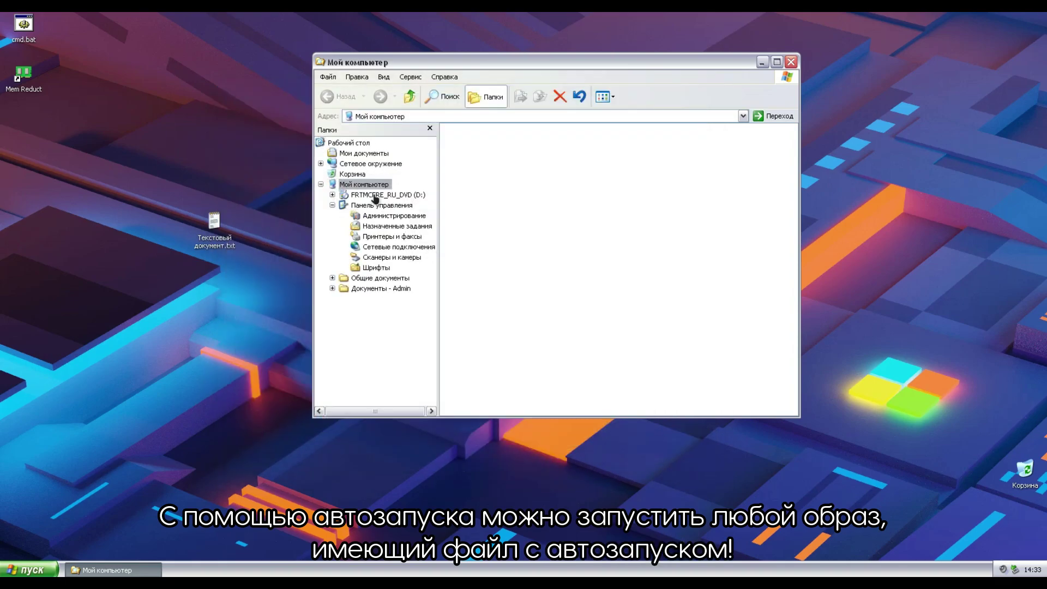
right_click(349, 198)
left_click(375, 216)
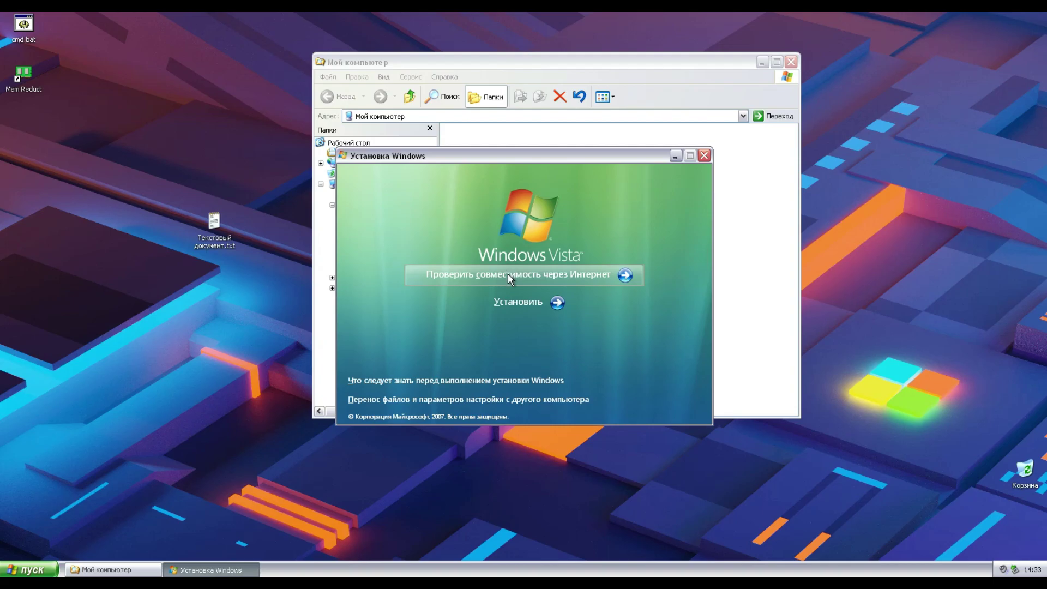
Start the Windows Vista installation and advance the setup to the product key page
left_click(511, 300)
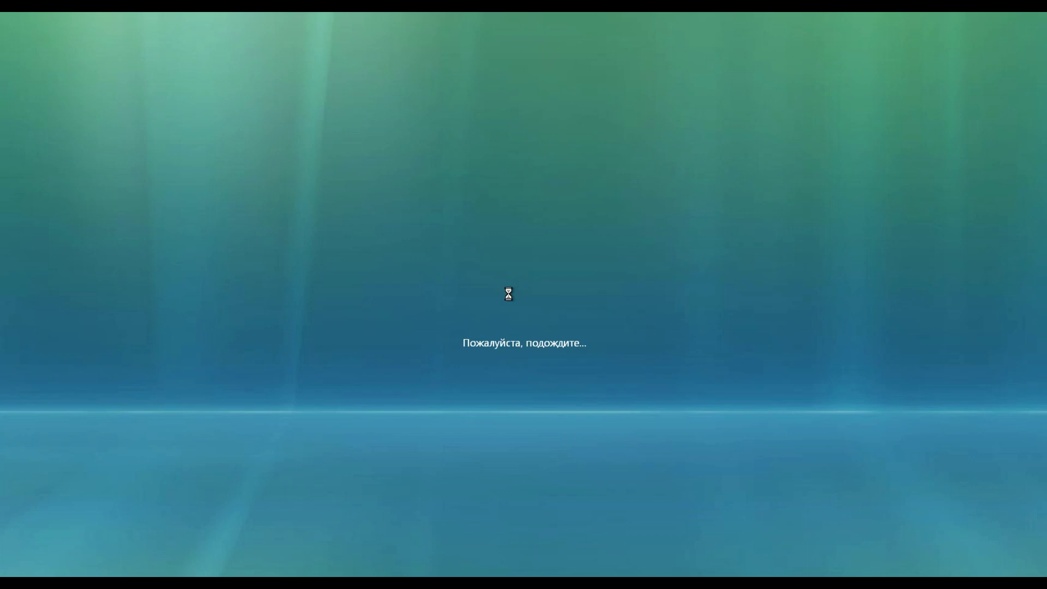
left_click(512, 290)
key("Return")
left_click(662, 336)
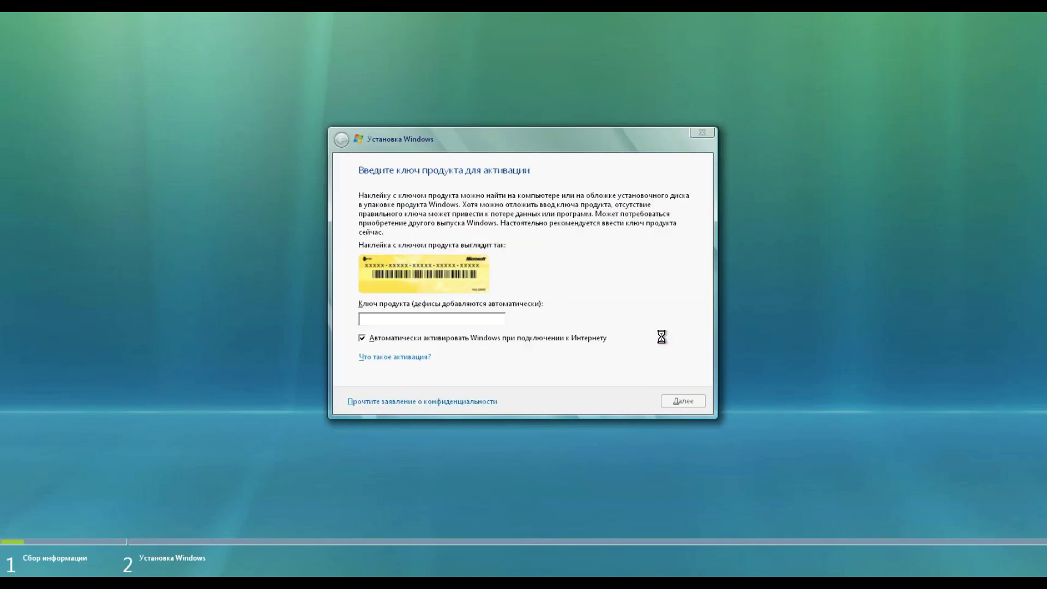
Check the D: disc's properties from My Computer during setup, and move the My Computer window aside
left_click(130, 564)
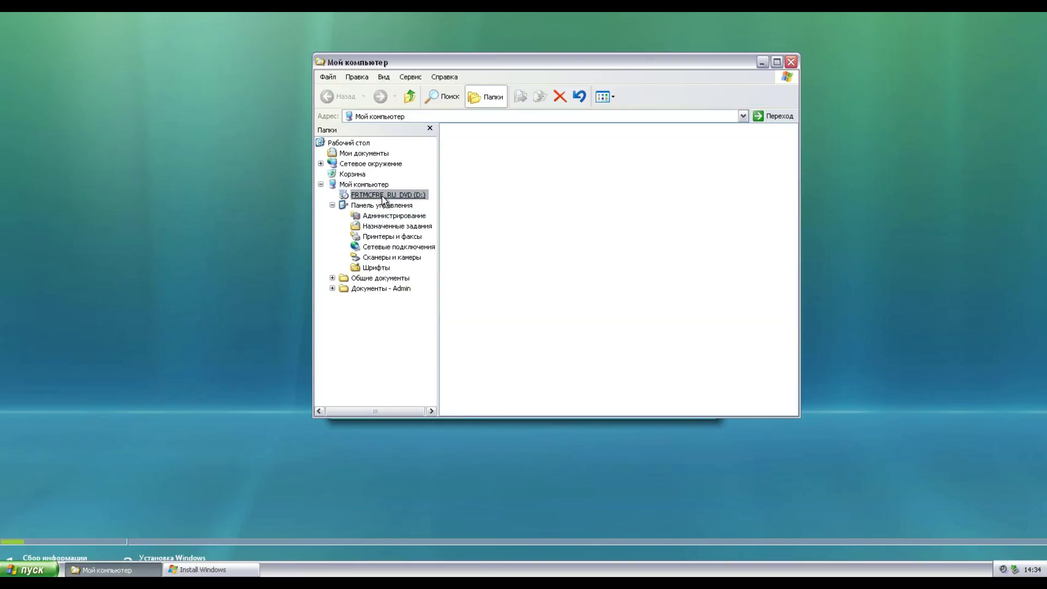
right_click(384, 196)
left_click(381, 300)
left_click(159, 294)
left_click_drag(722, 63, 922, 48)
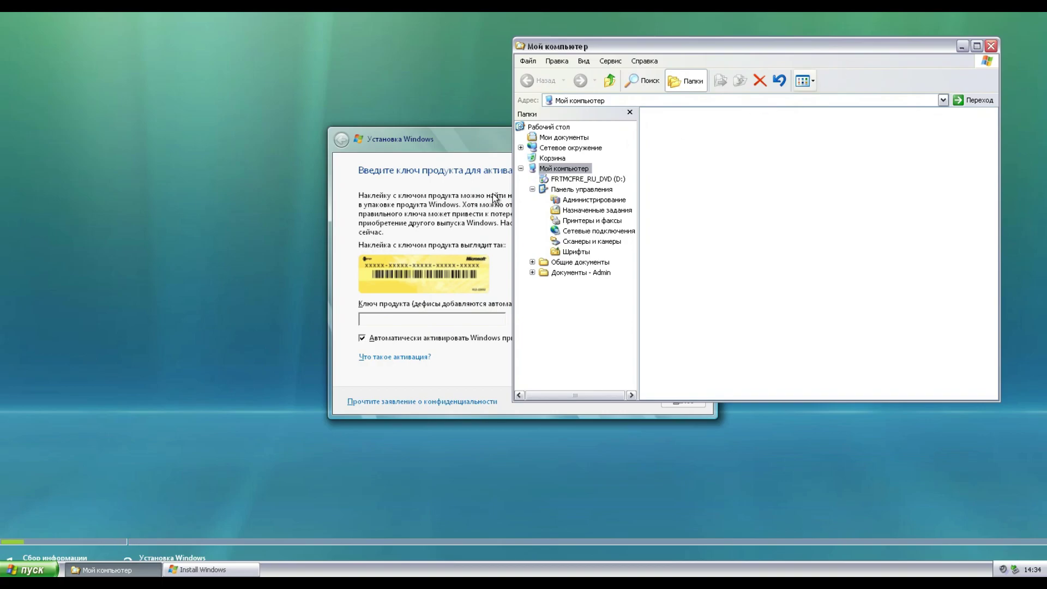
left_click_drag(611, 46, 596, 138)
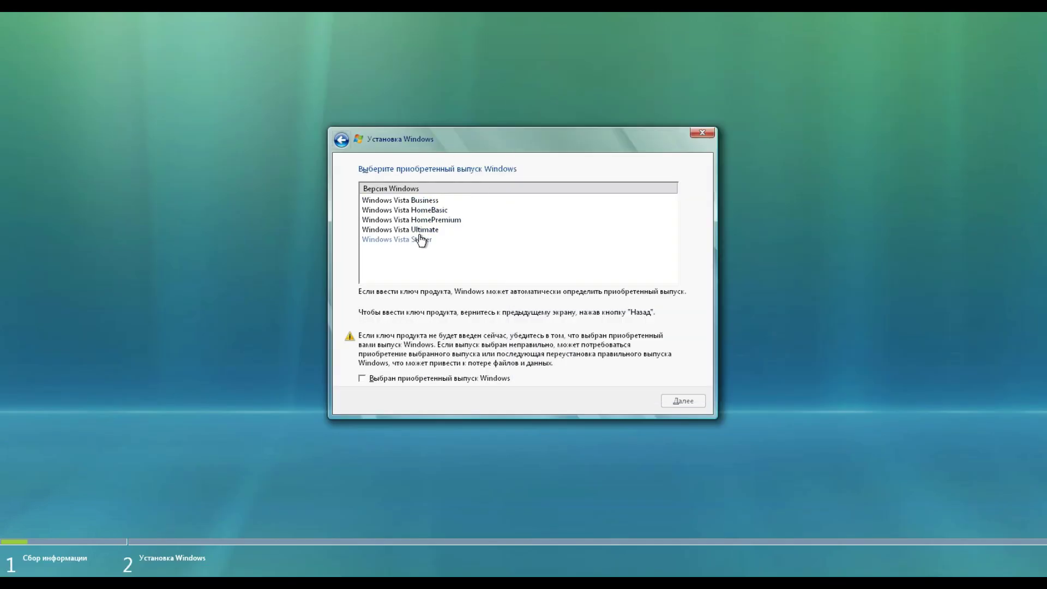
Select Windows Vista Ultimate and confirm it as the purchased edition
left_click(420, 231)
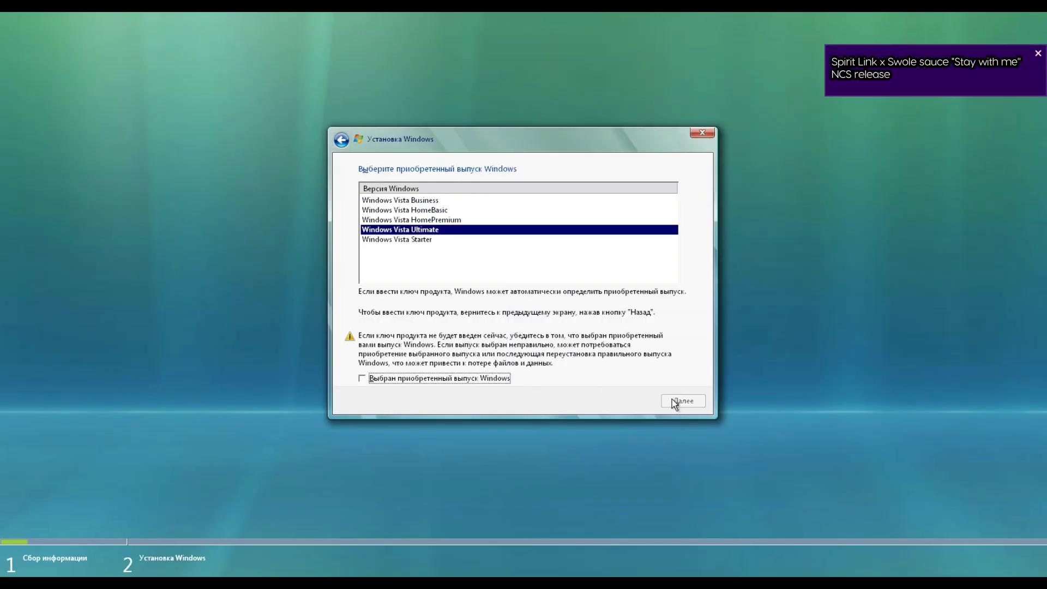
key("space")
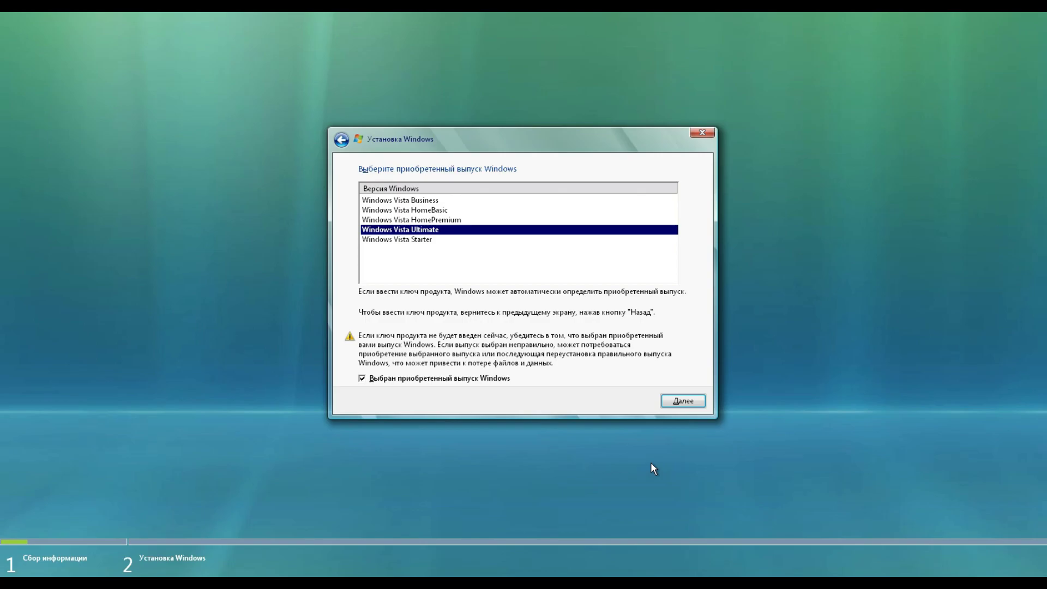
Bring up My Computer over the setup, dismiss the restriction message, and browse to Printers and Faxes
key("super+e")
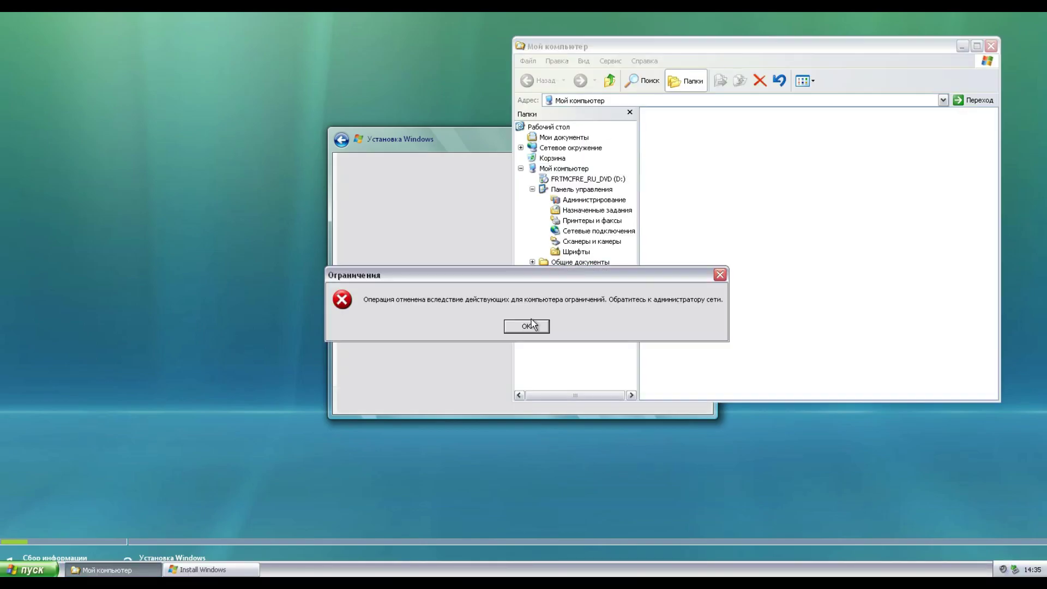
left_click(534, 326)
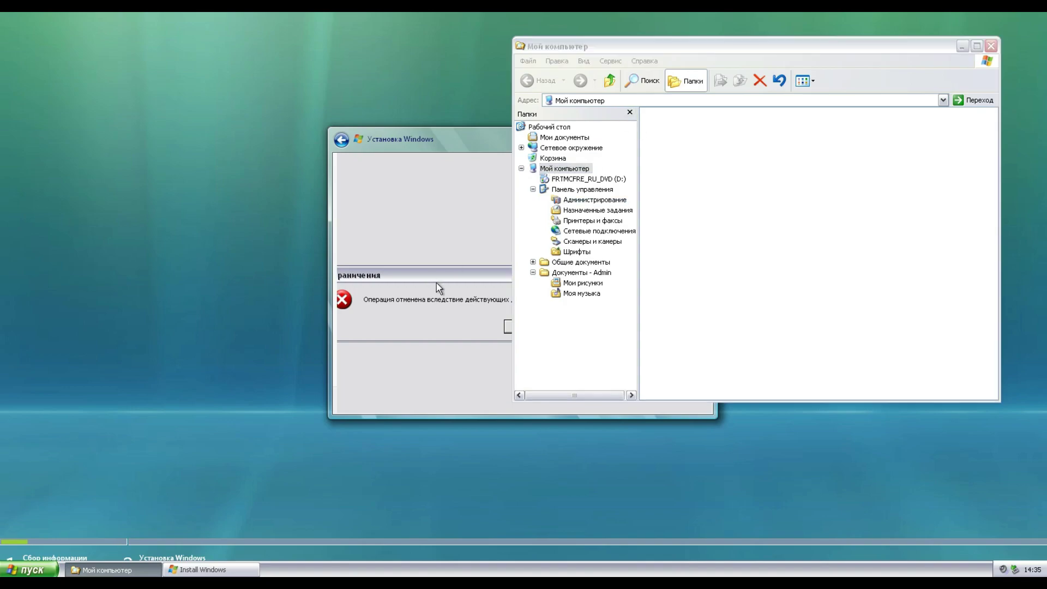
left_click(573, 230)
left_click(581, 220)
Set the D: disc's autorun action for music files to open the folder to view files, and apply it
left_click(588, 179)
right_click(587, 180)
left_click(627, 285)
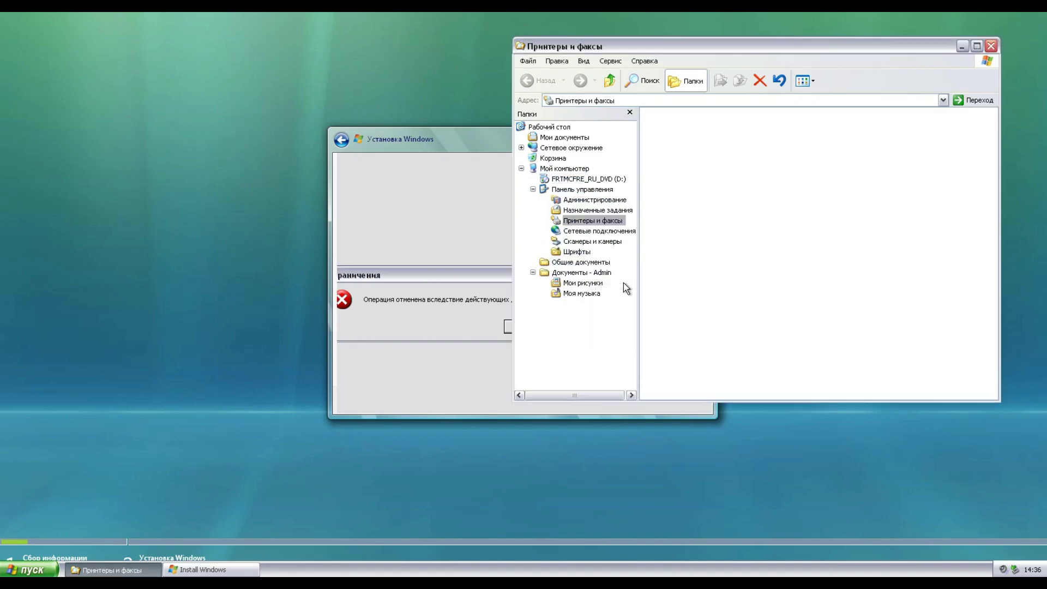
left_click(110, 111)
left_click(90, 226)
left_click(249, 348)
Move the Printers and Faxes window around over the Windows Vista setup window
left_click(425, 145)
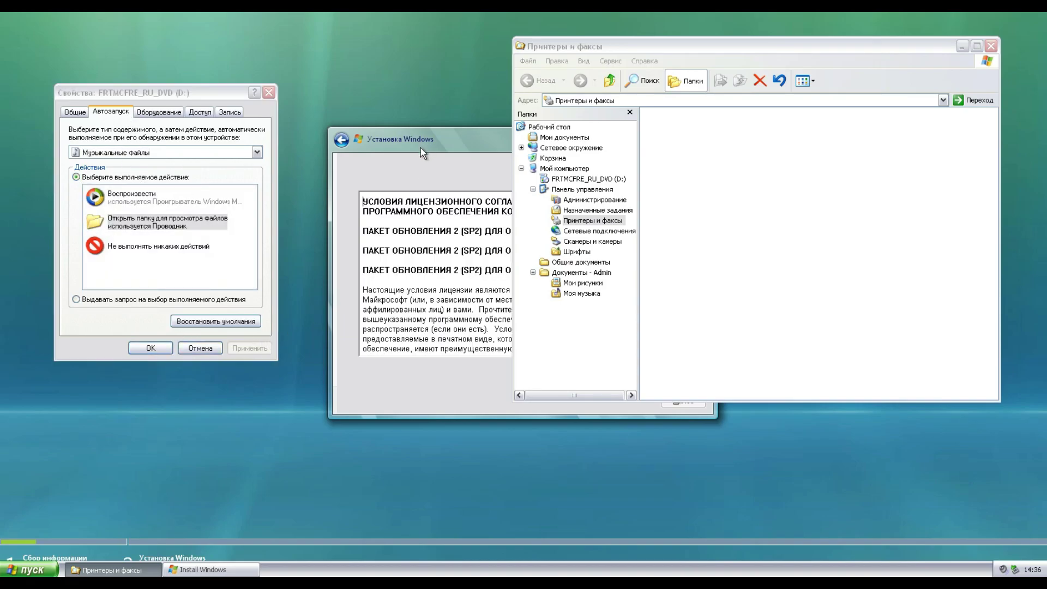
left_click_drag(584, 48, 652, 87)
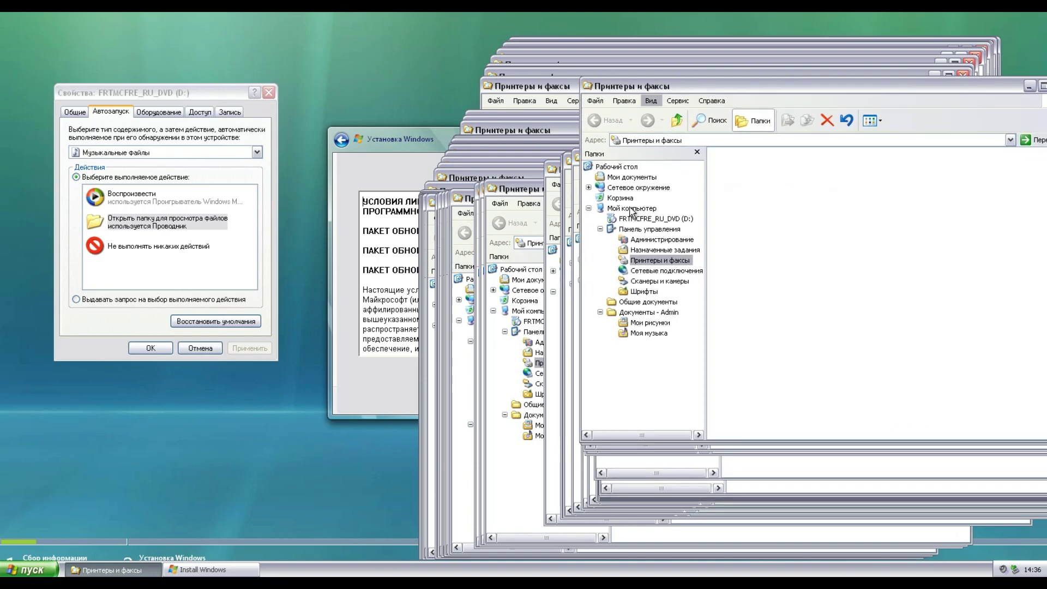
left_click_drag(382, 144, 374, 170)
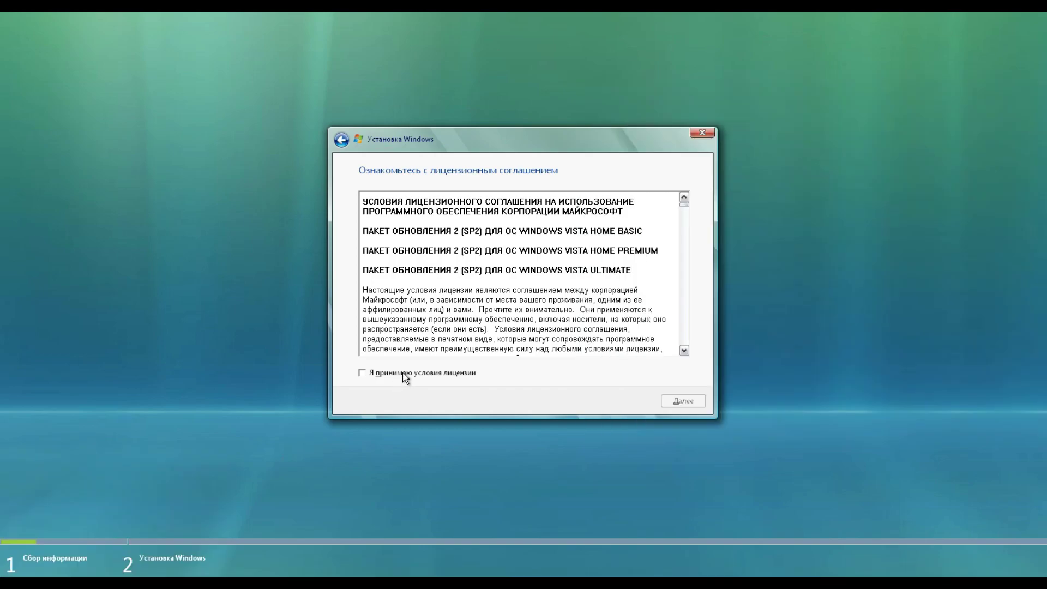
Accept the Windows Vista licence terms and choose the Upgrade installation type
left_click(402, 377)
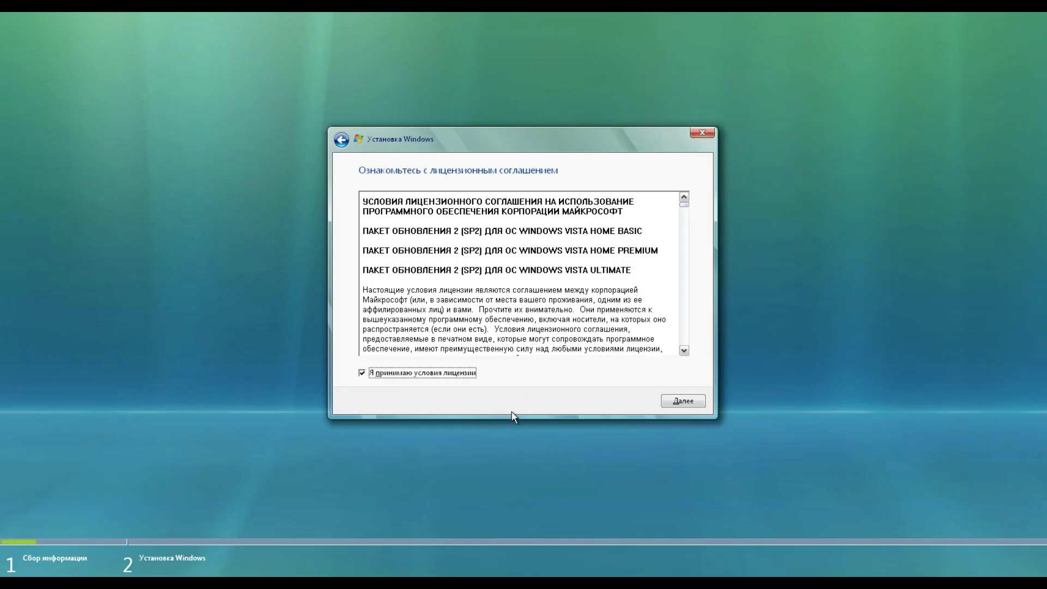
key("Return")
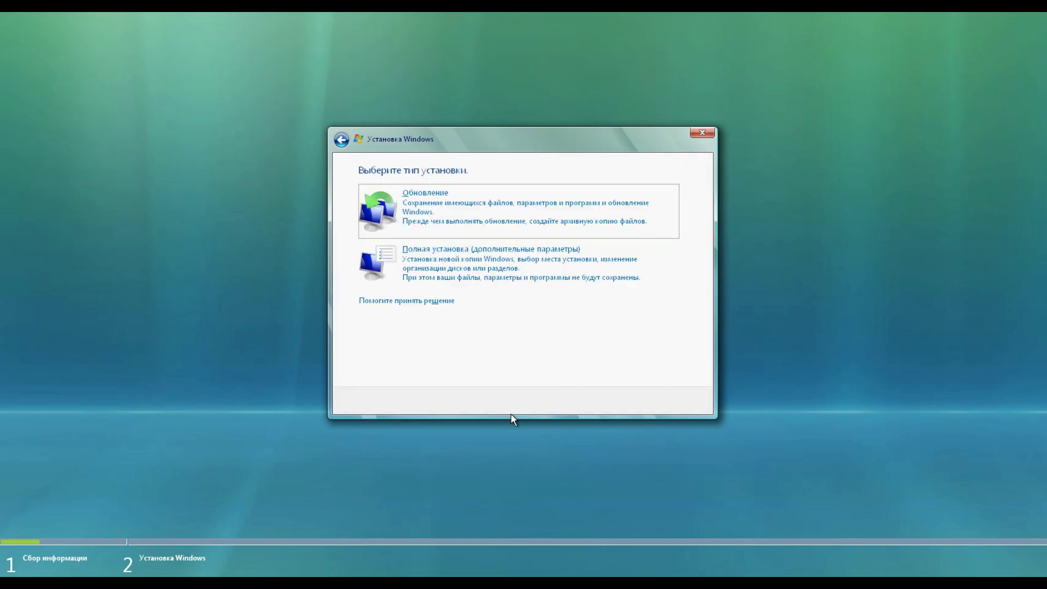
left_click(523, 218)
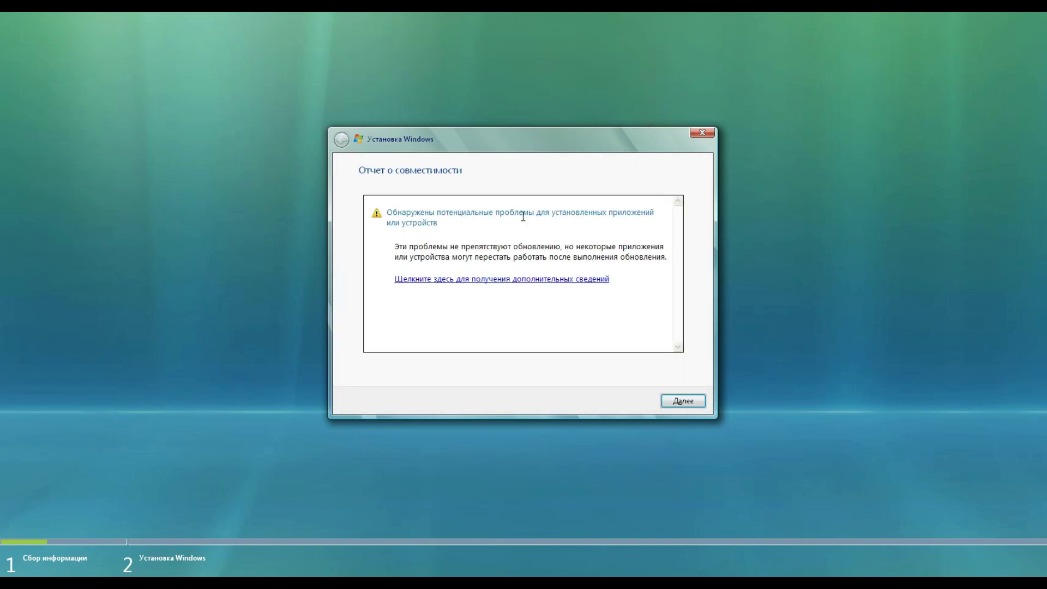
Request the compatibility report's details, proceed with the upgrade, and close the setup error dialog
left_click(500, 278)
left_click(681, 401)
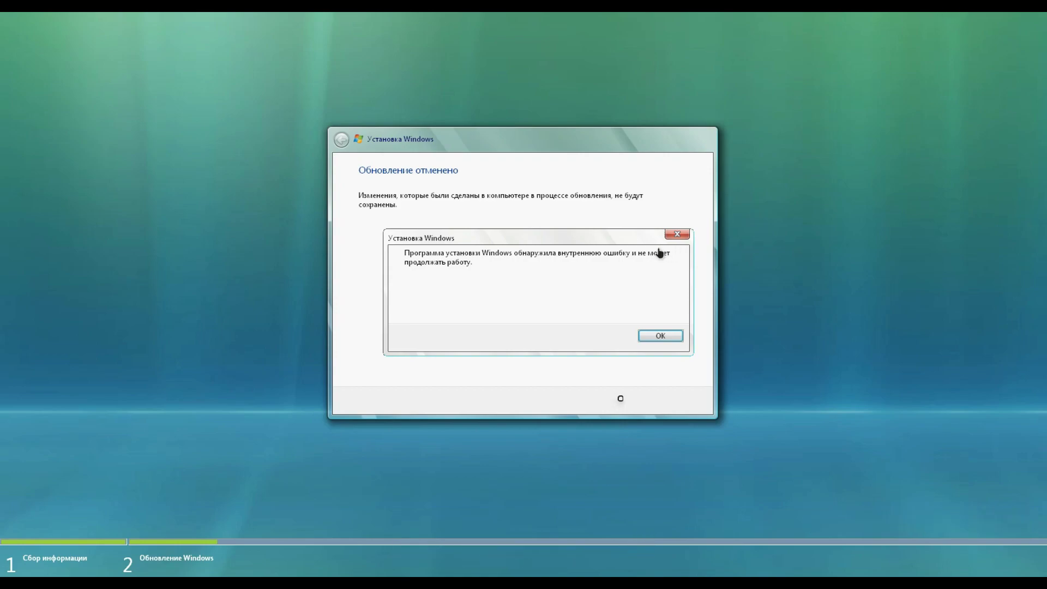
left_click_drag(589, 243, 539, 227)
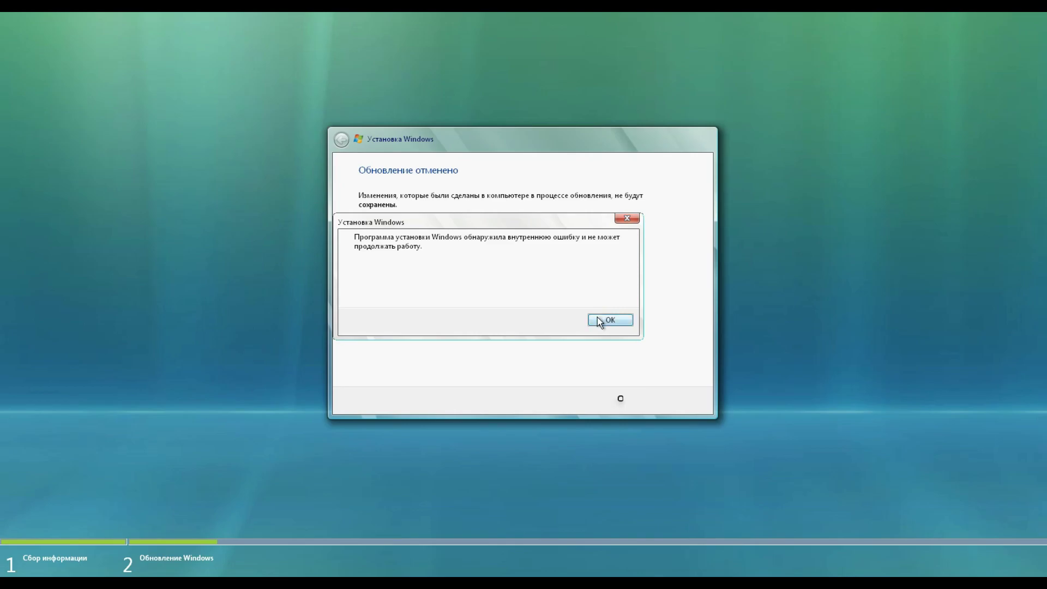
left_click(598, 317)
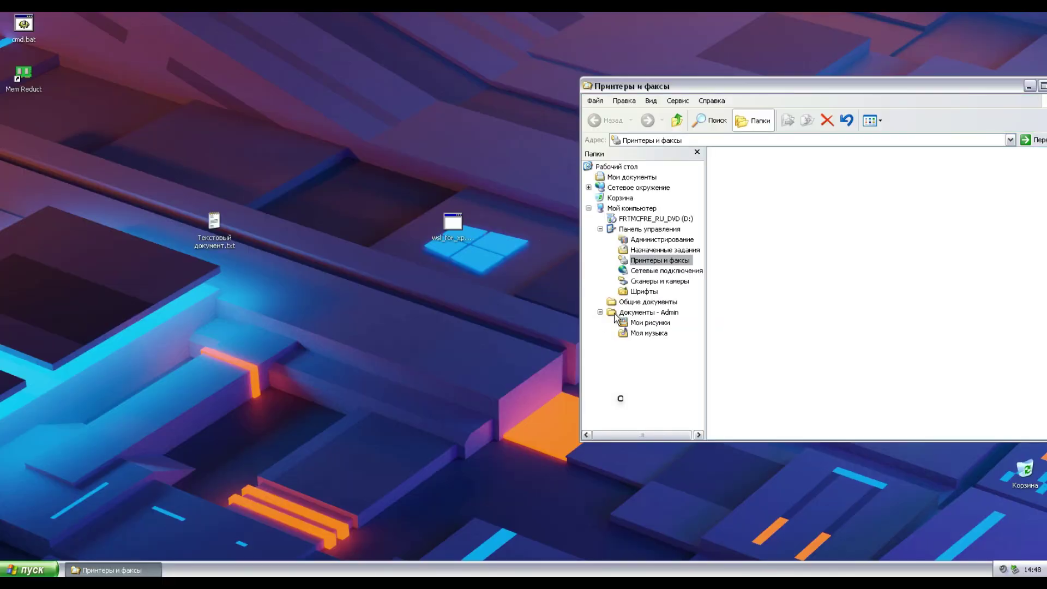
Try to open the D: disc from the folder tree, dismiss the restriction message, and run its autorun
left_click(655, 219)
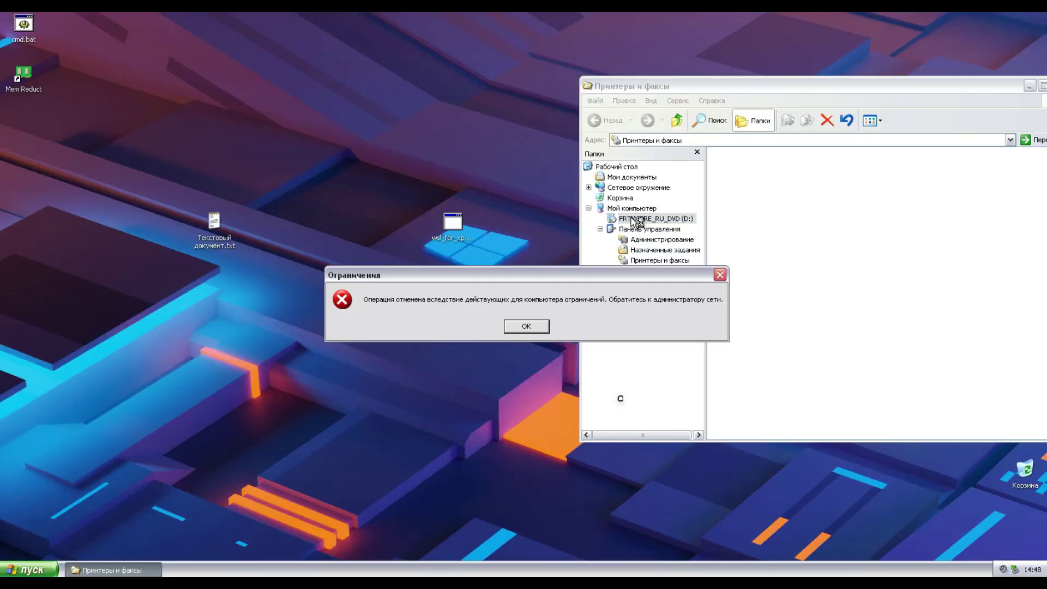
left_click(537, 331)
right_click(666, 218)
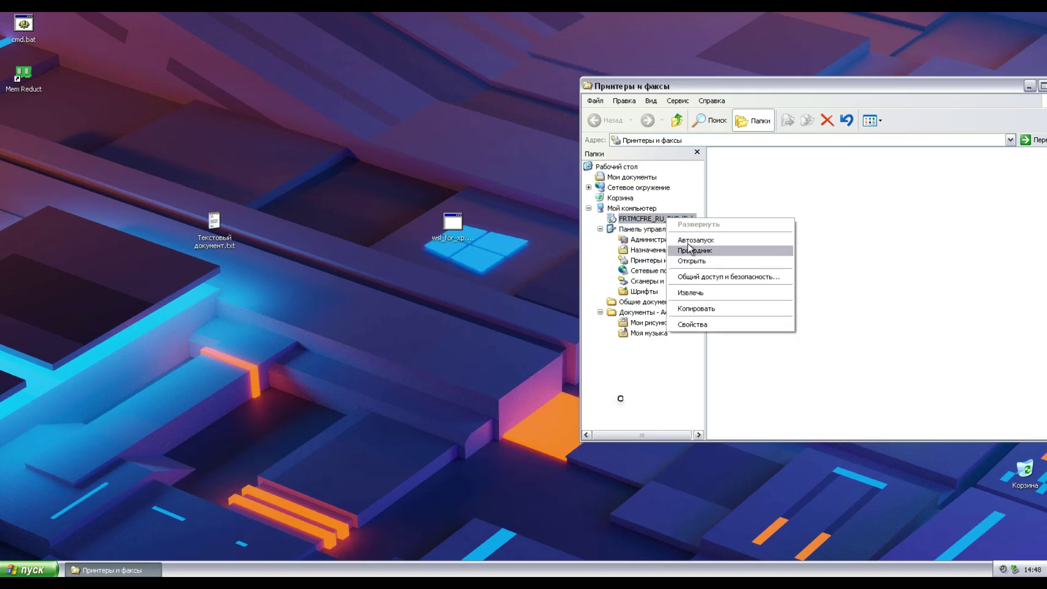
left_click(689, 248)
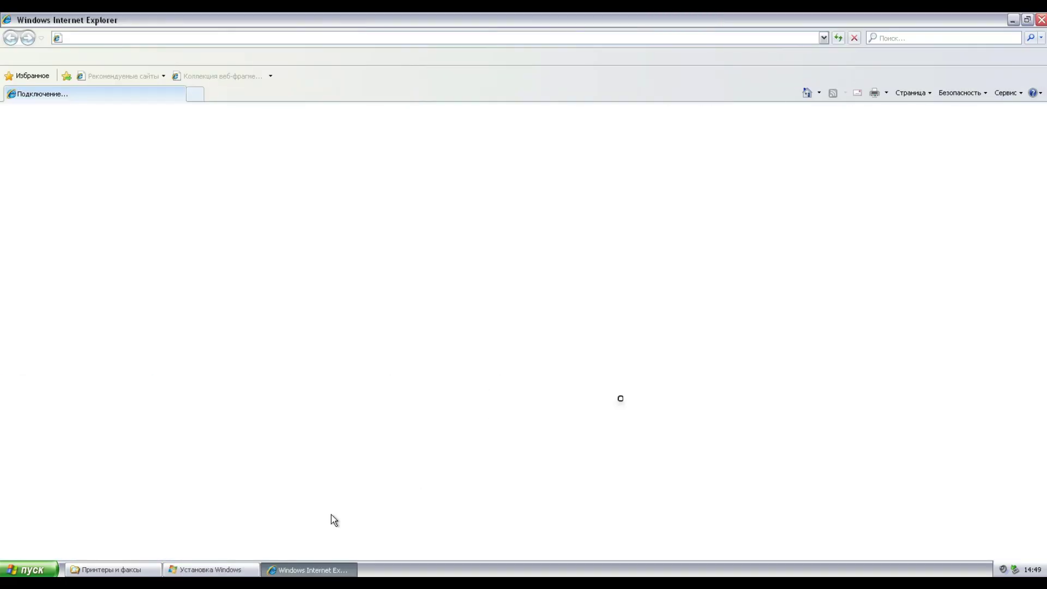
Bring the Windows Vista setup window forward, move it away from the center, and close Internet Explorer
left_click(234, 570)
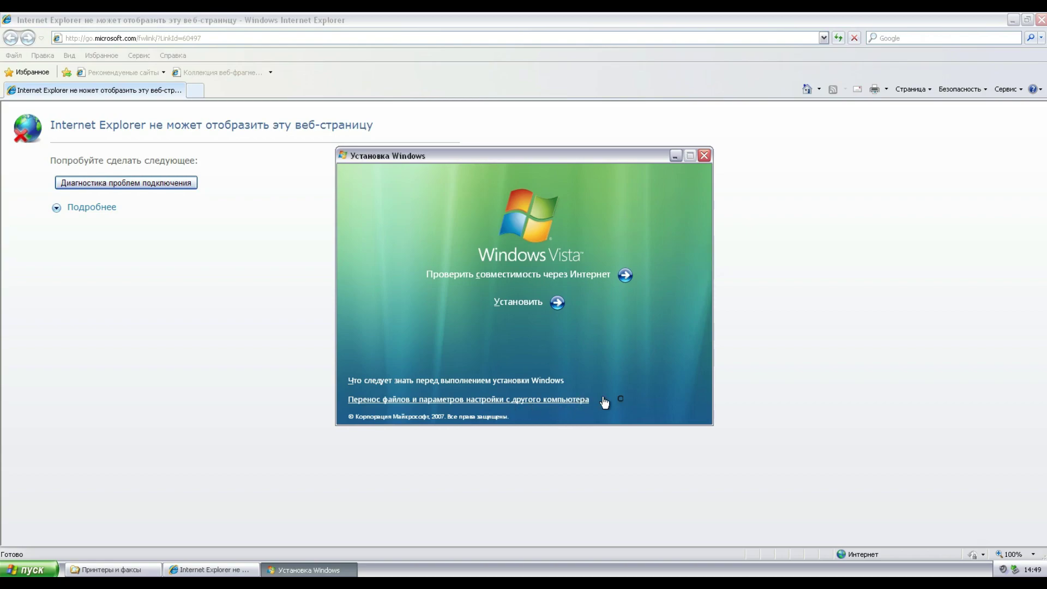
left_click_drag(606, 160, 445, 185)
left_click(628, 404)
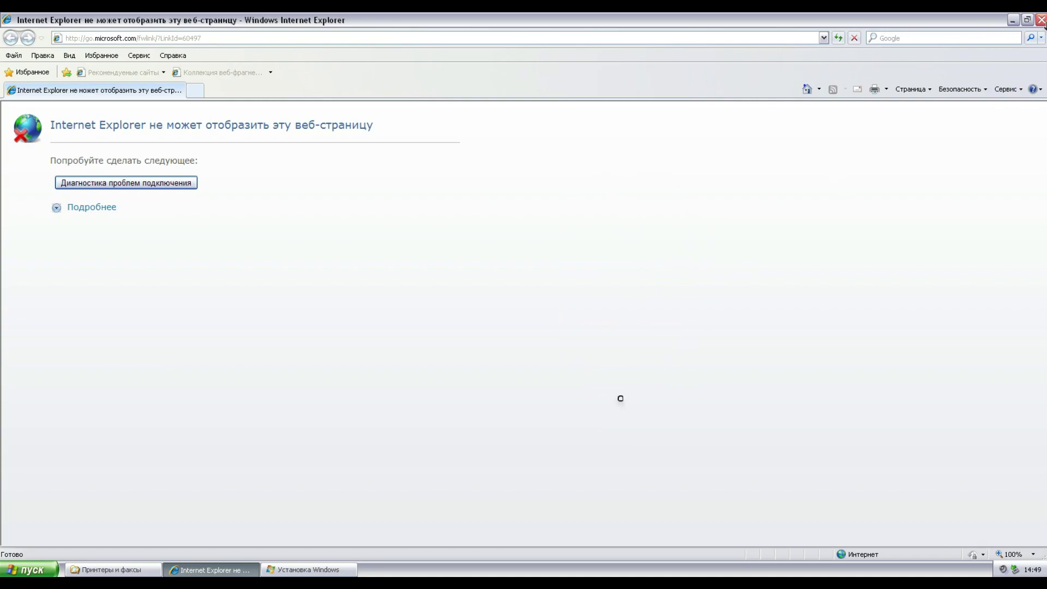
left_click(1042, 20)
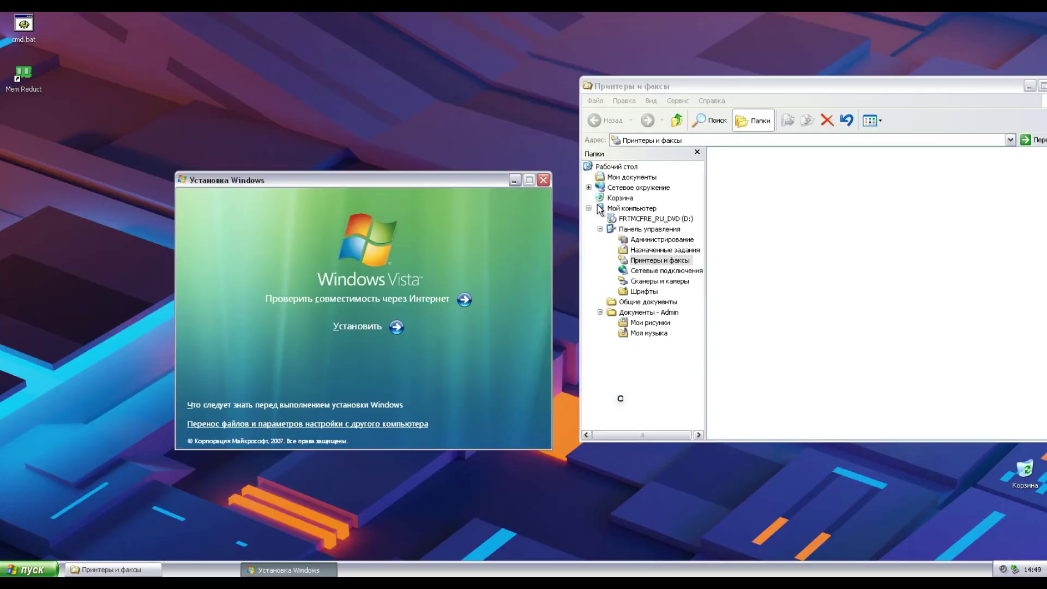
Try to start the transfer of files and settings from another computer, and close the Windows Vista setup window
left_click(275, 428)
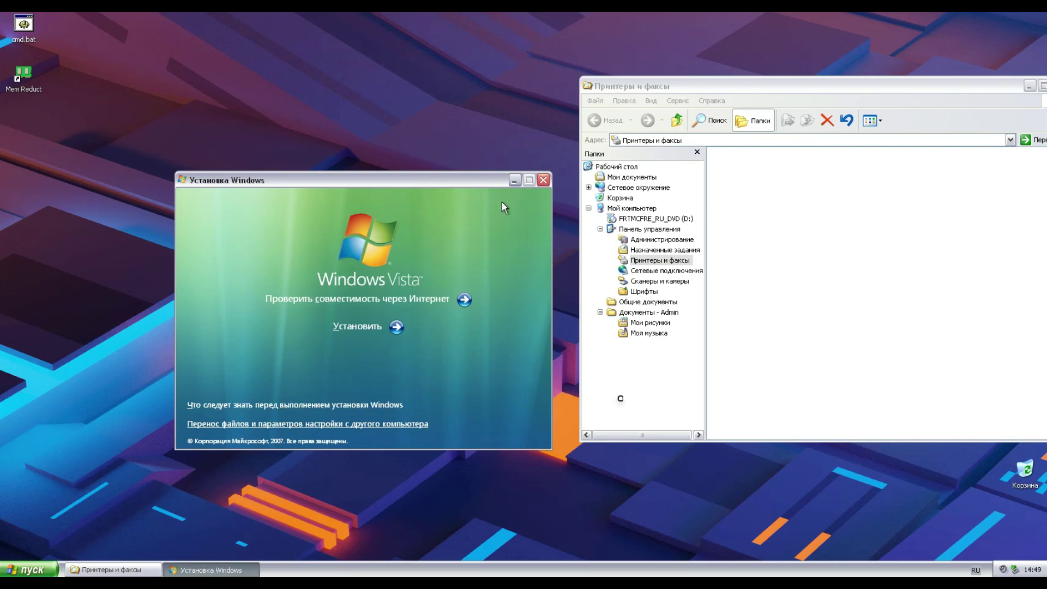
left_click(539, 179)
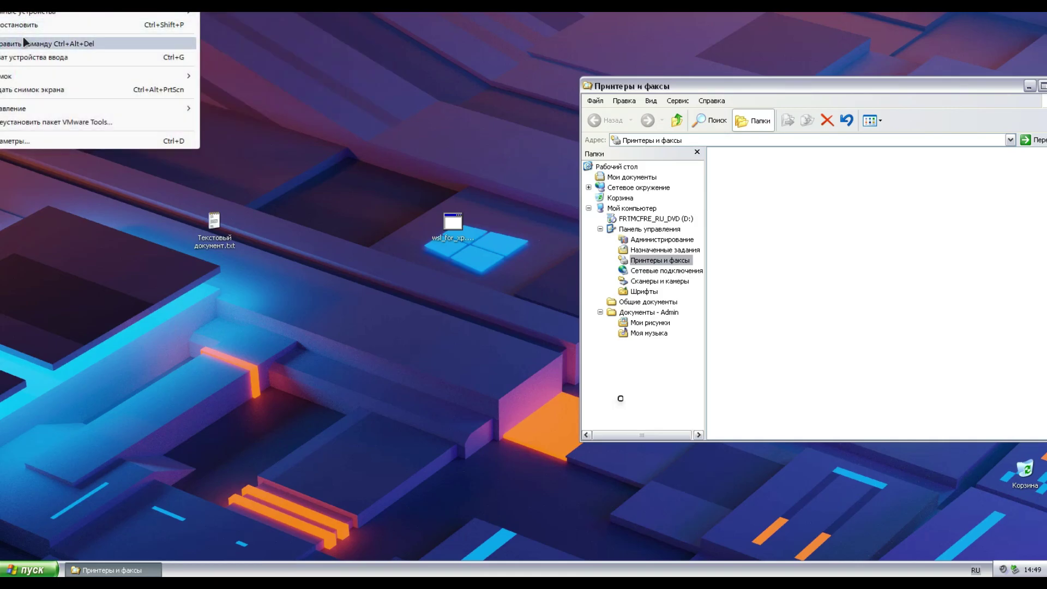
Open the Windows Security dialog through the virtual machine's commands and log out of the system
left_click(28, 40)
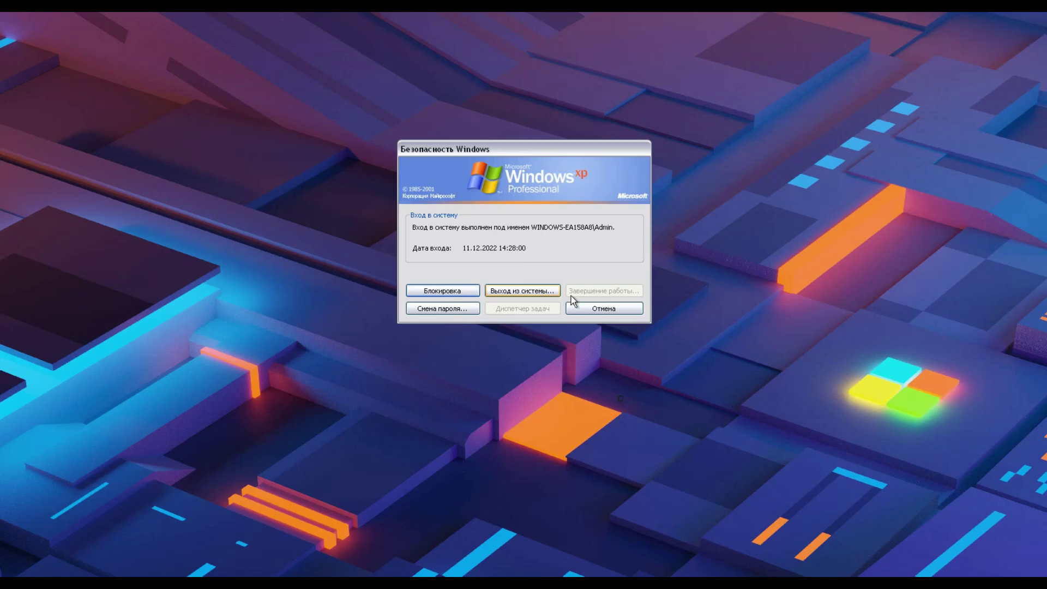
left_click(500, 295)
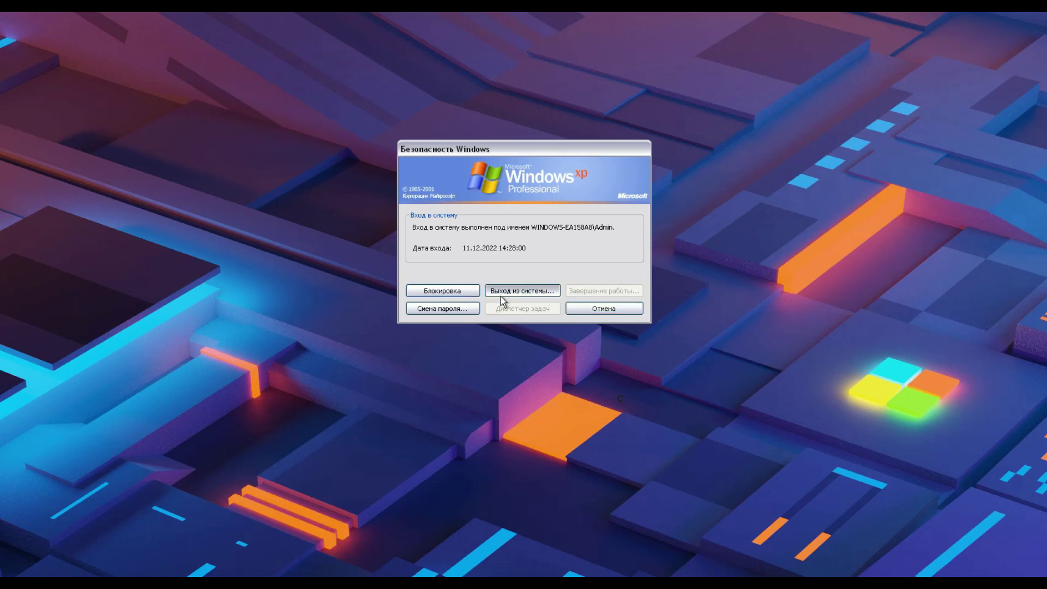
left_click(484, 234)
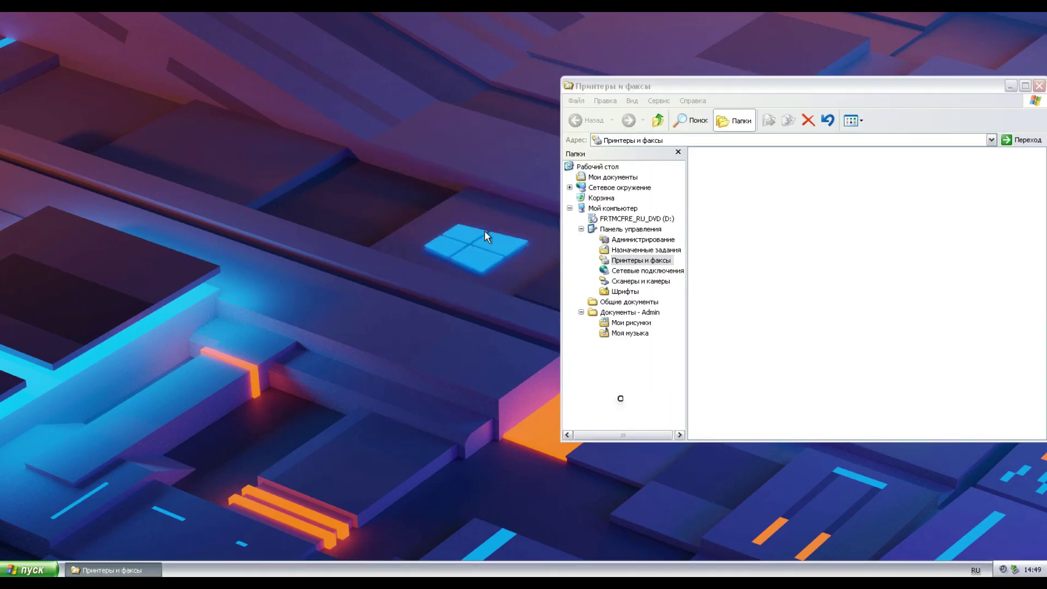